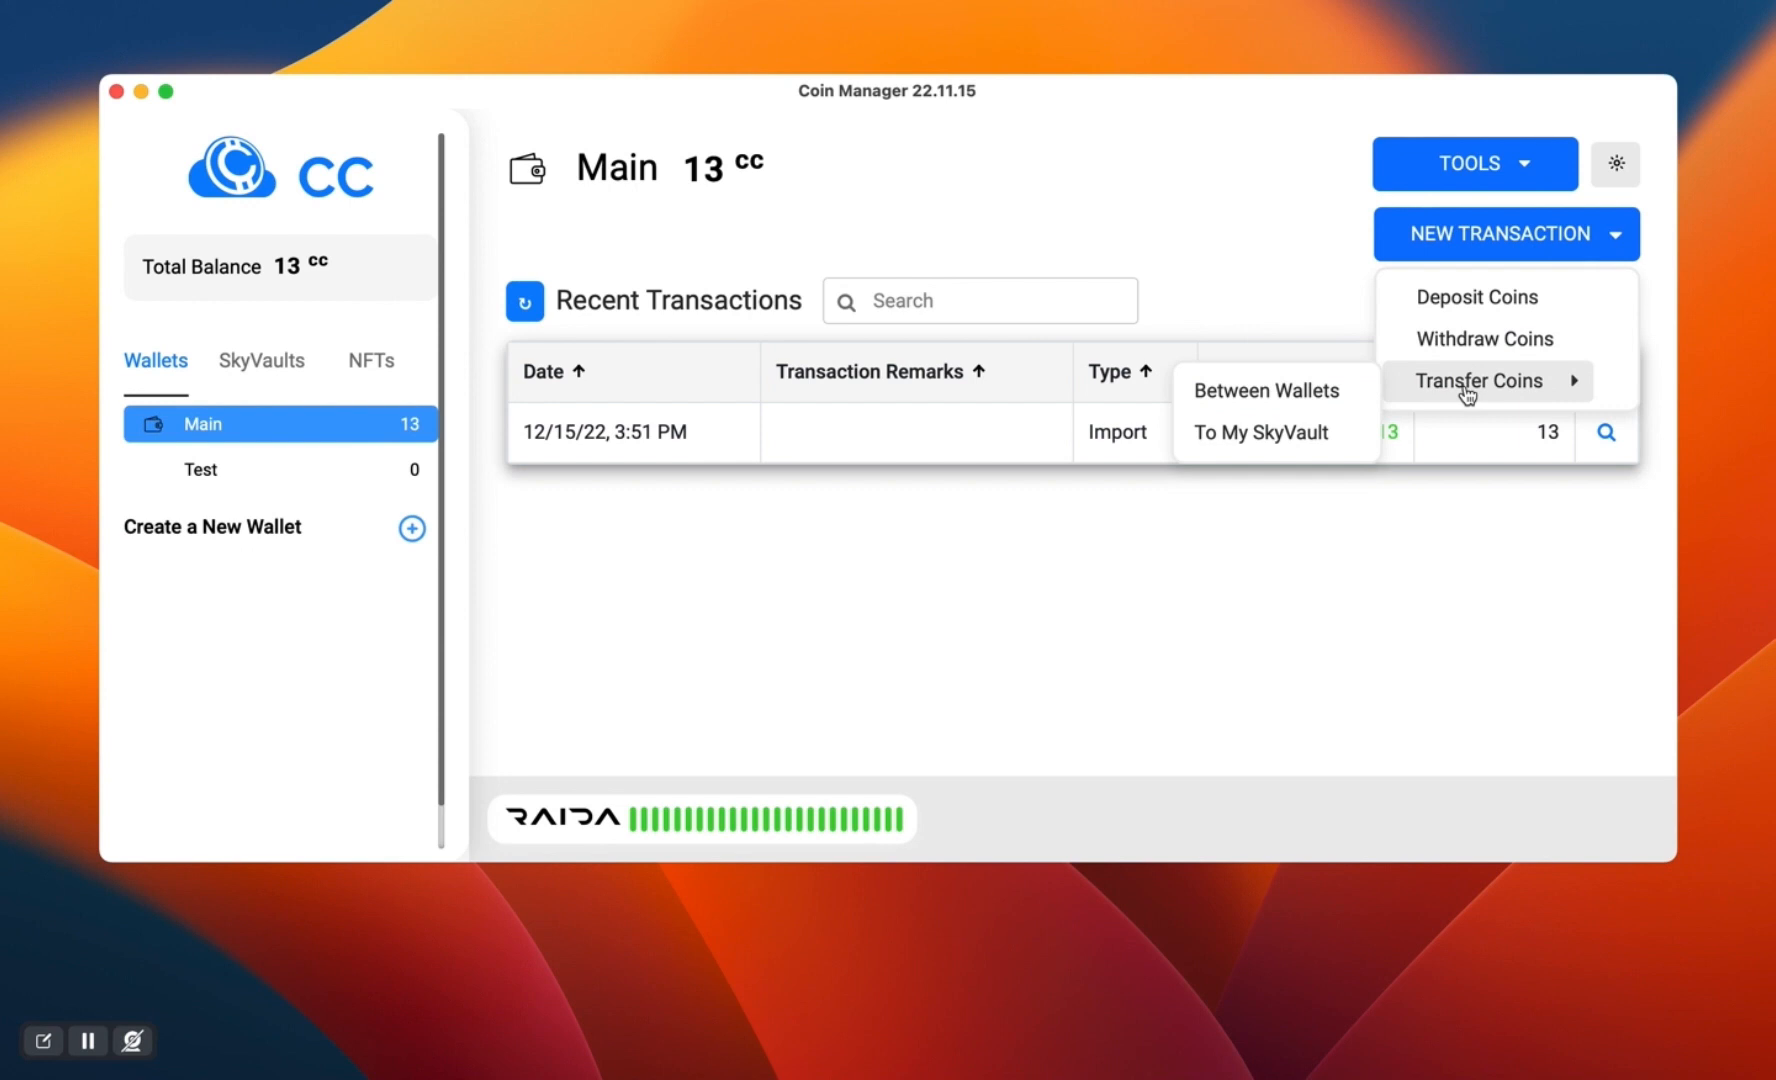
# - Transfer 5 CC from the Main wallet to the Test wallet with the remark "Test"
pyautogui.click(1283, 398)
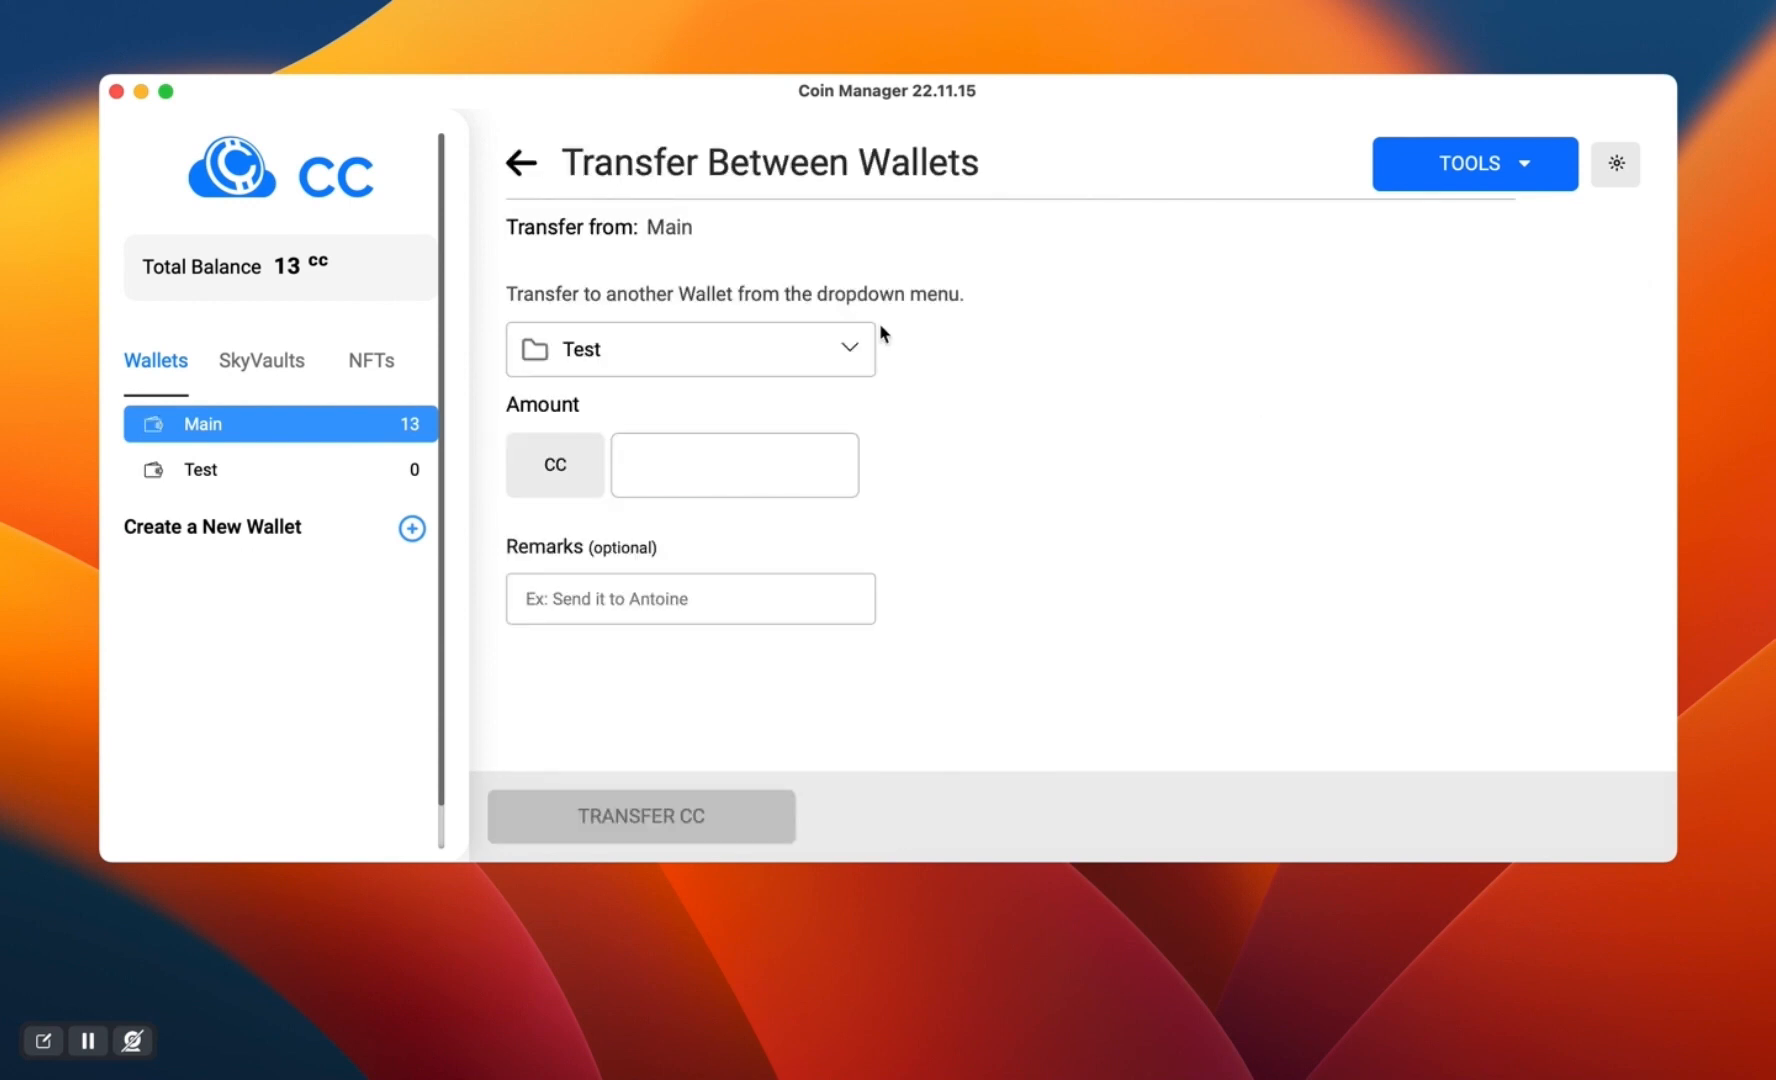
pyautogui.click(699, 357)
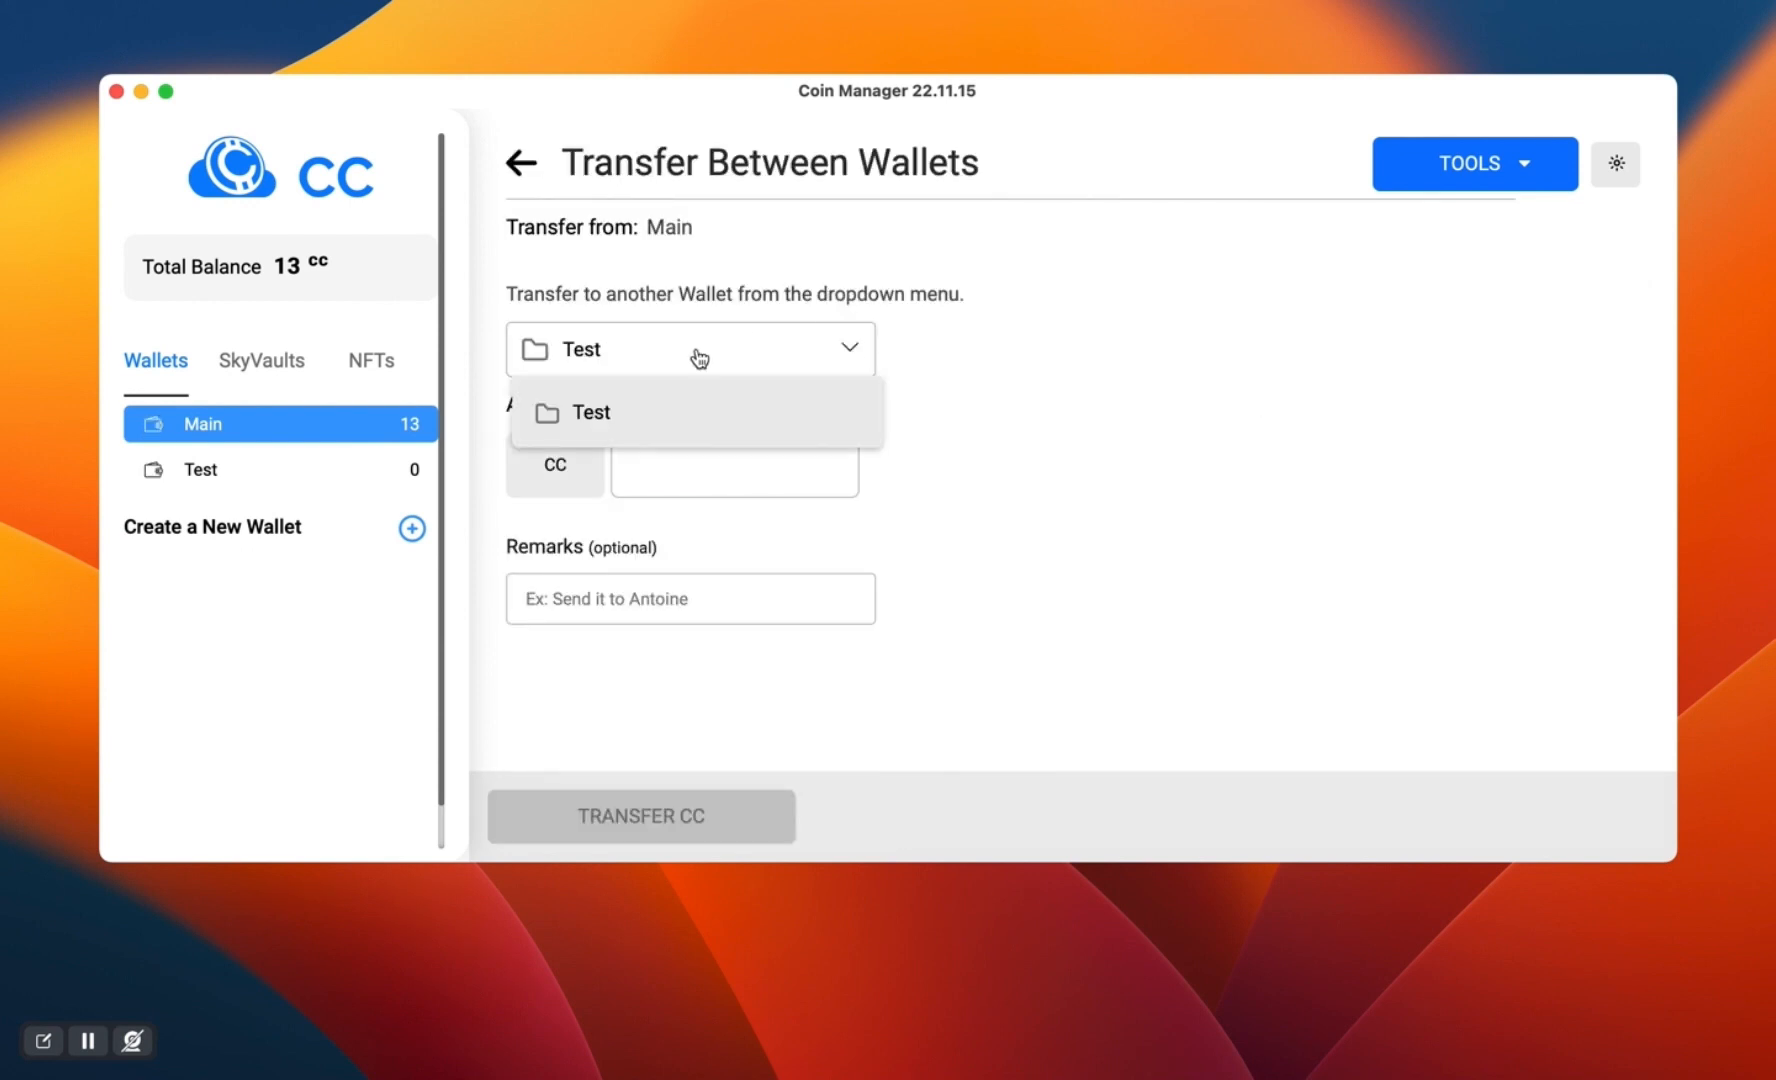
pyautogui.click(699, 357)
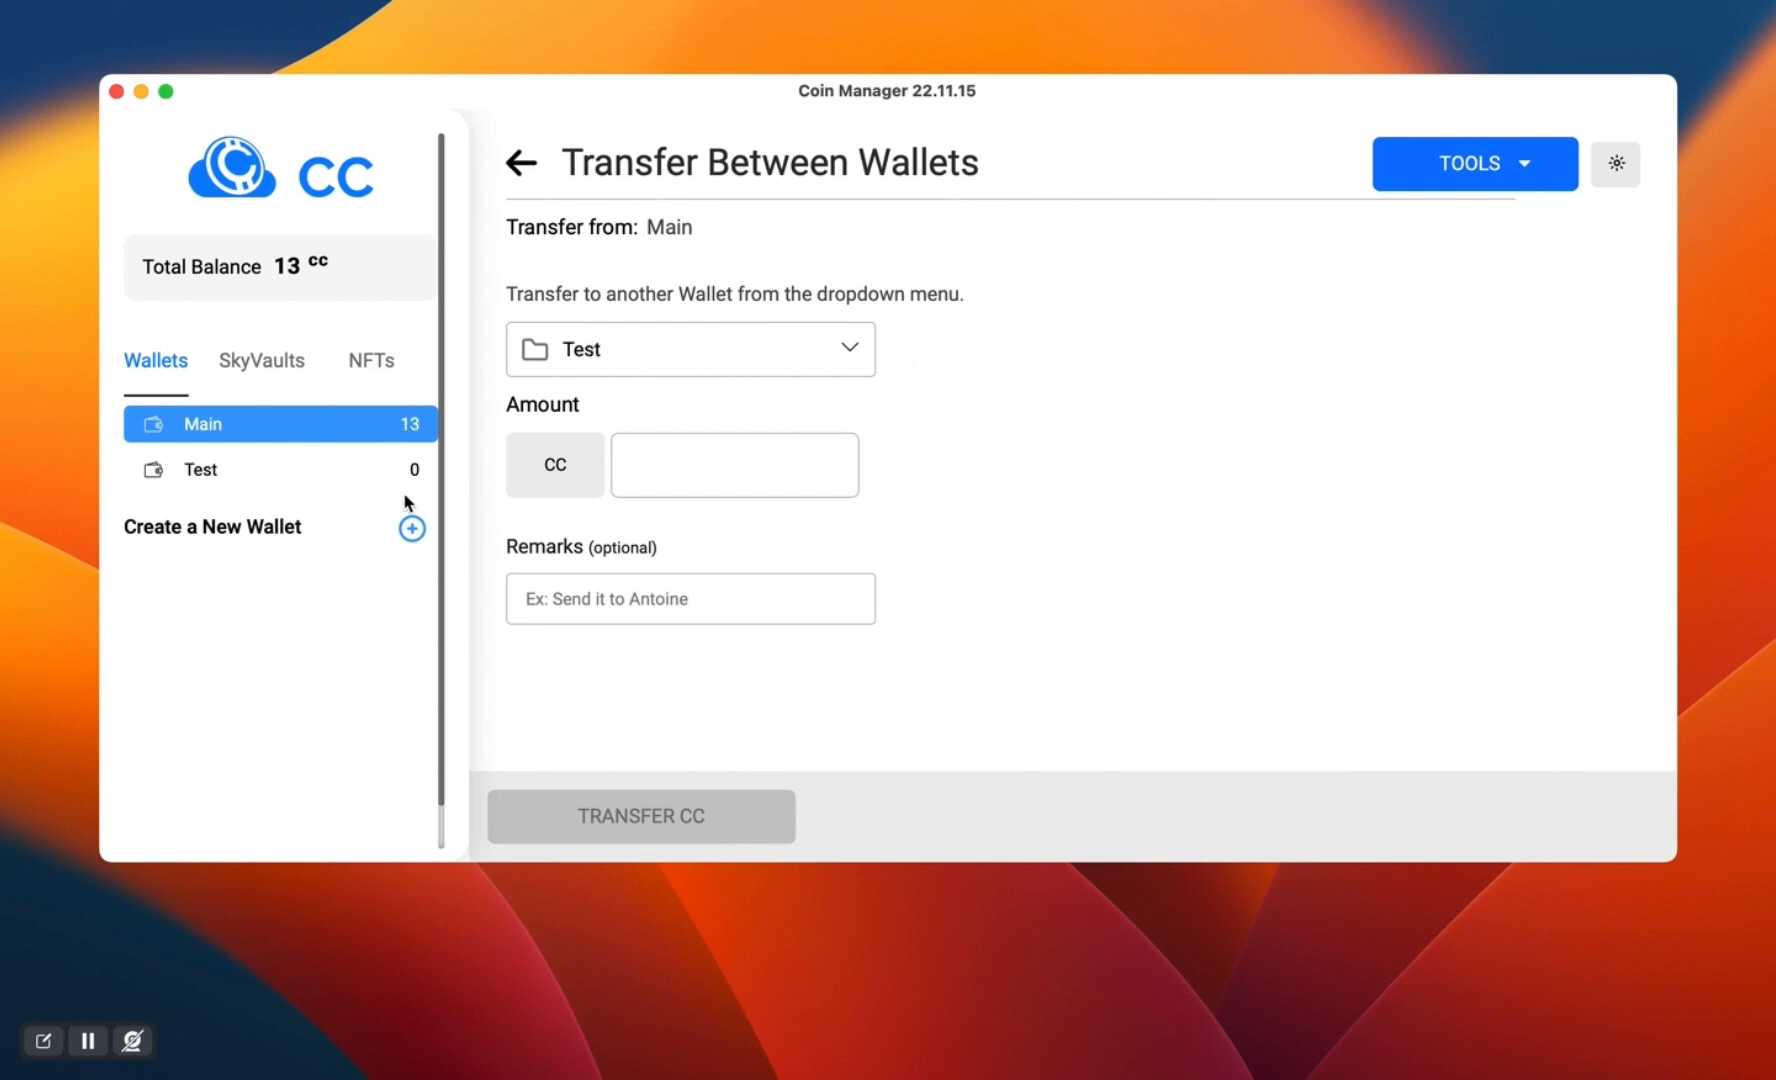
pyautogui.click(672, 476)
pyautogui.write('5')
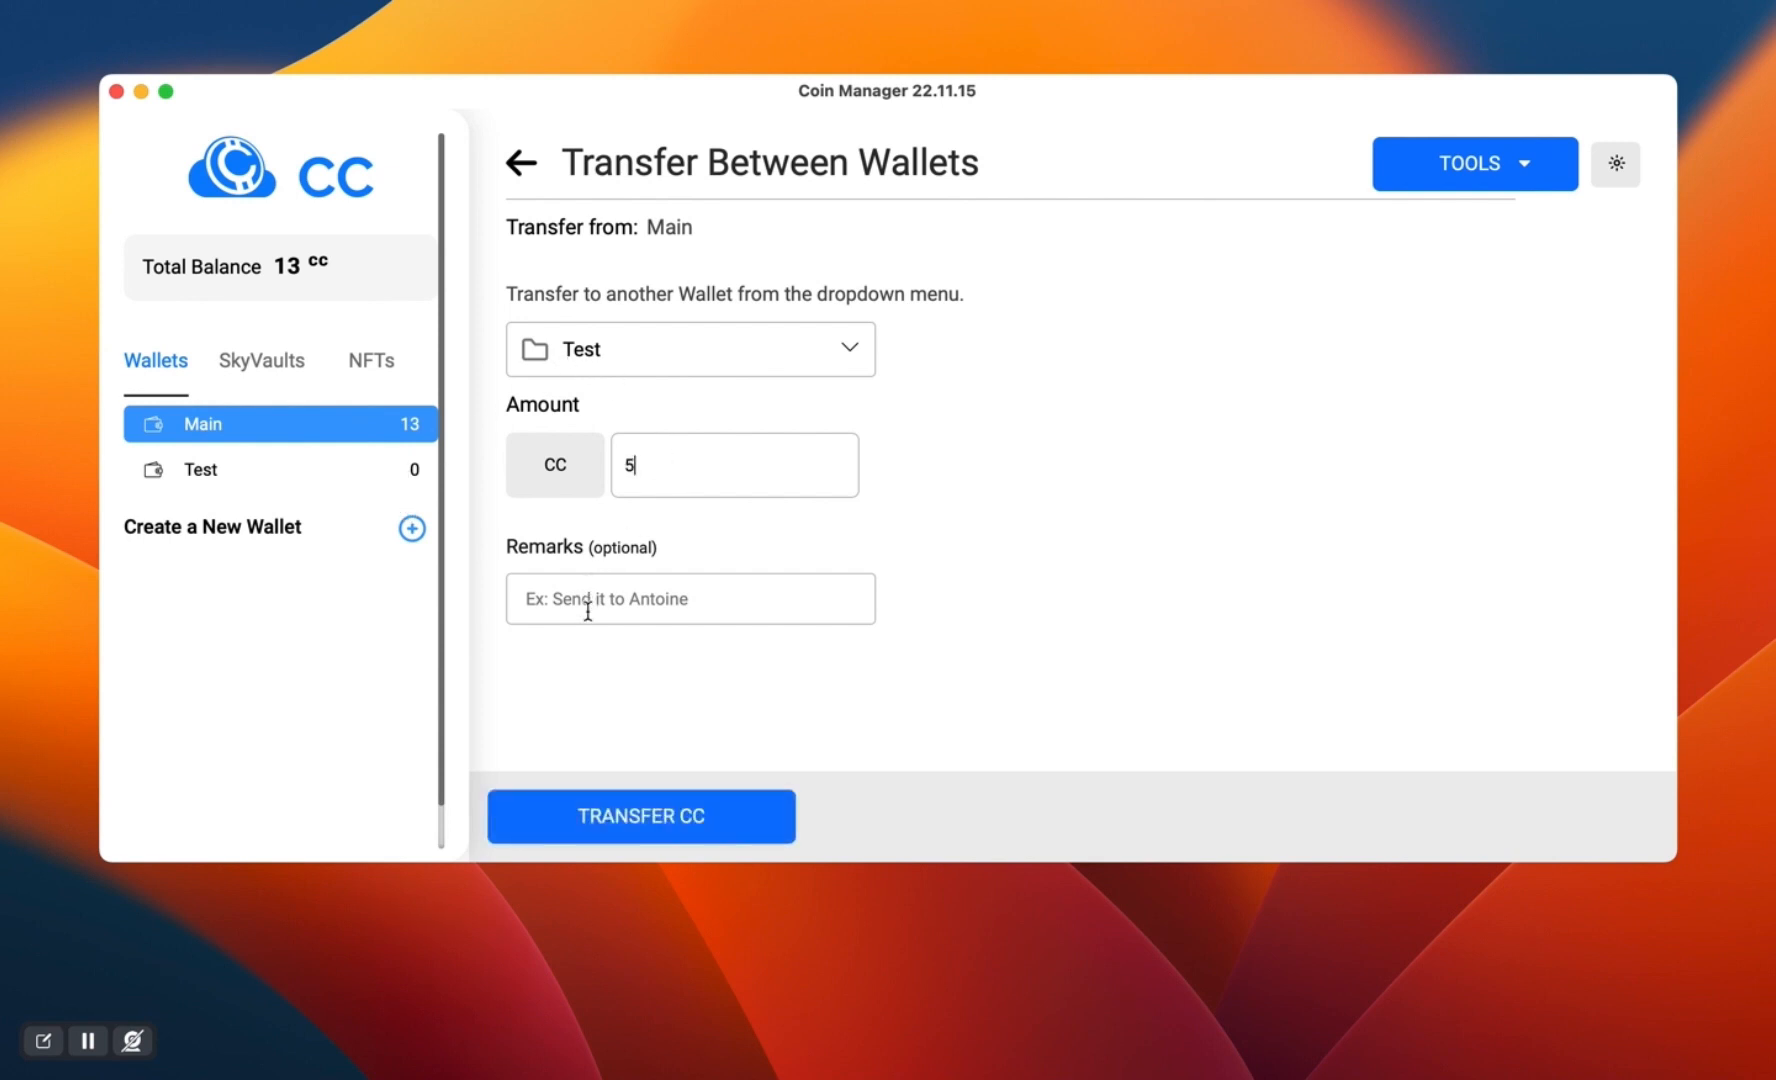
pyautogui.write('test')
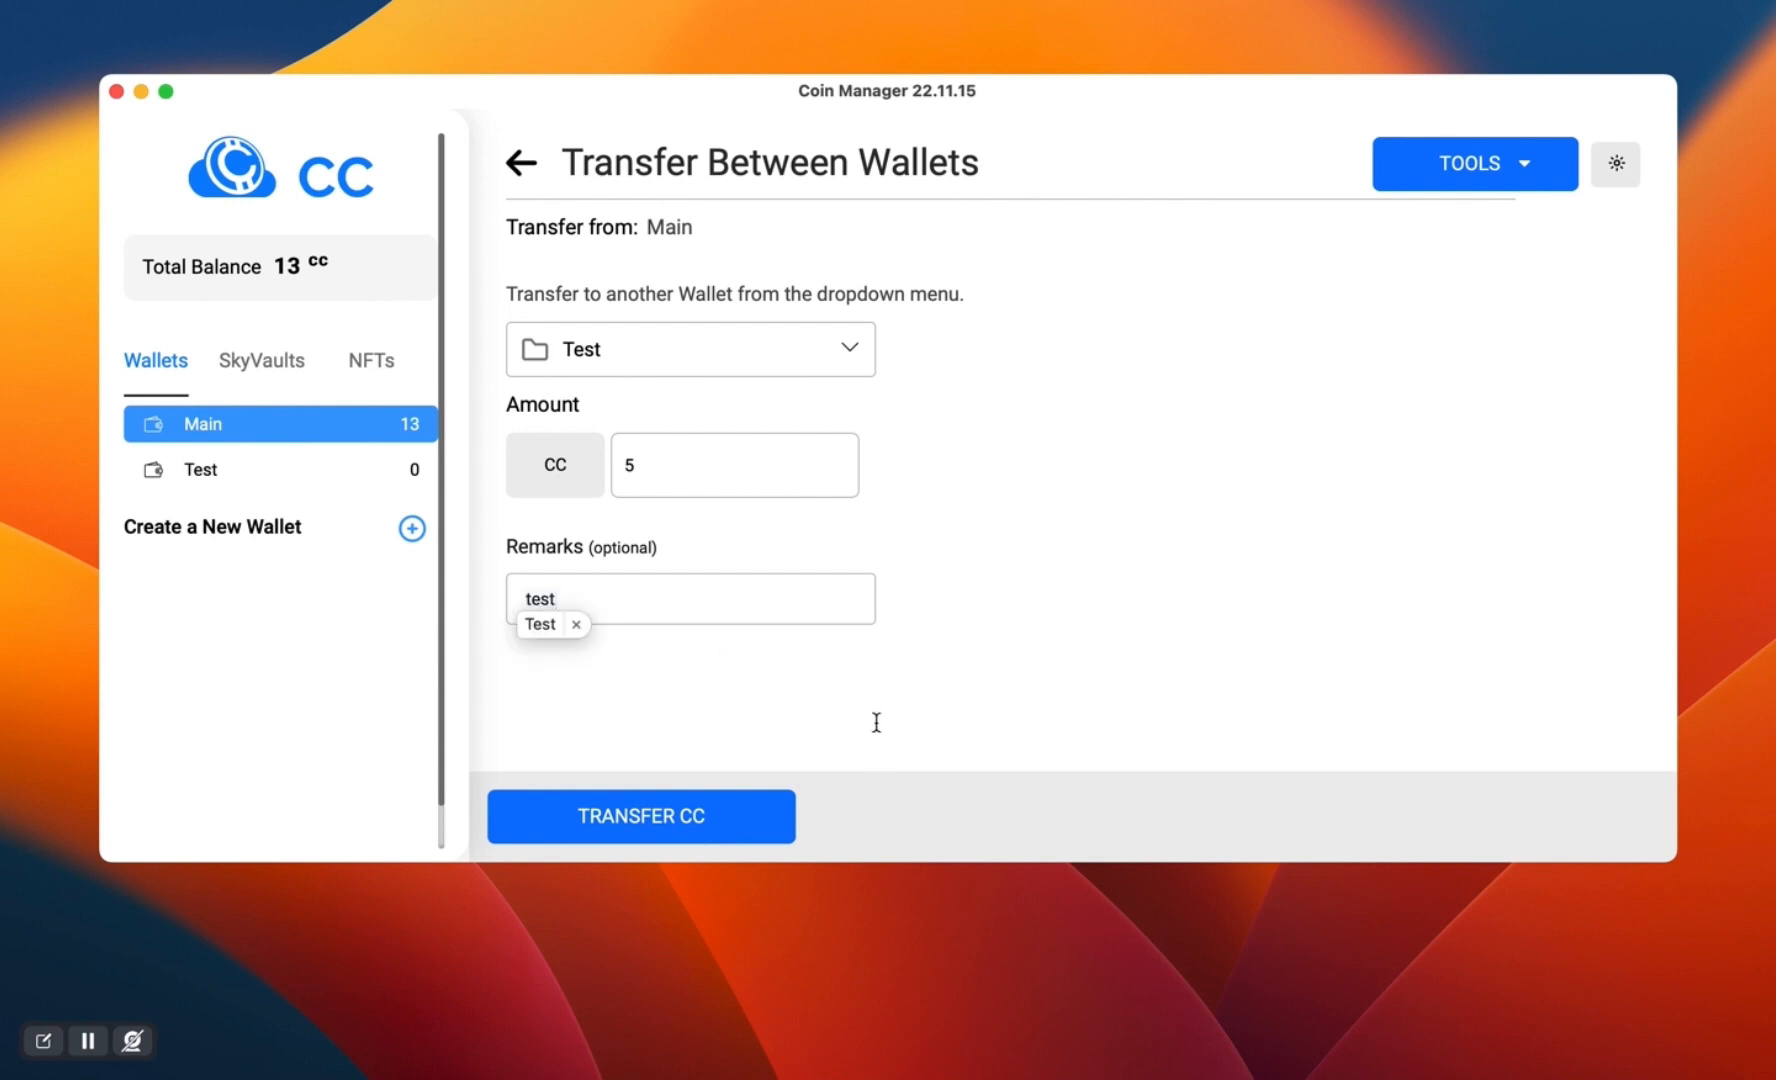
pyautogui.click(652, 829)
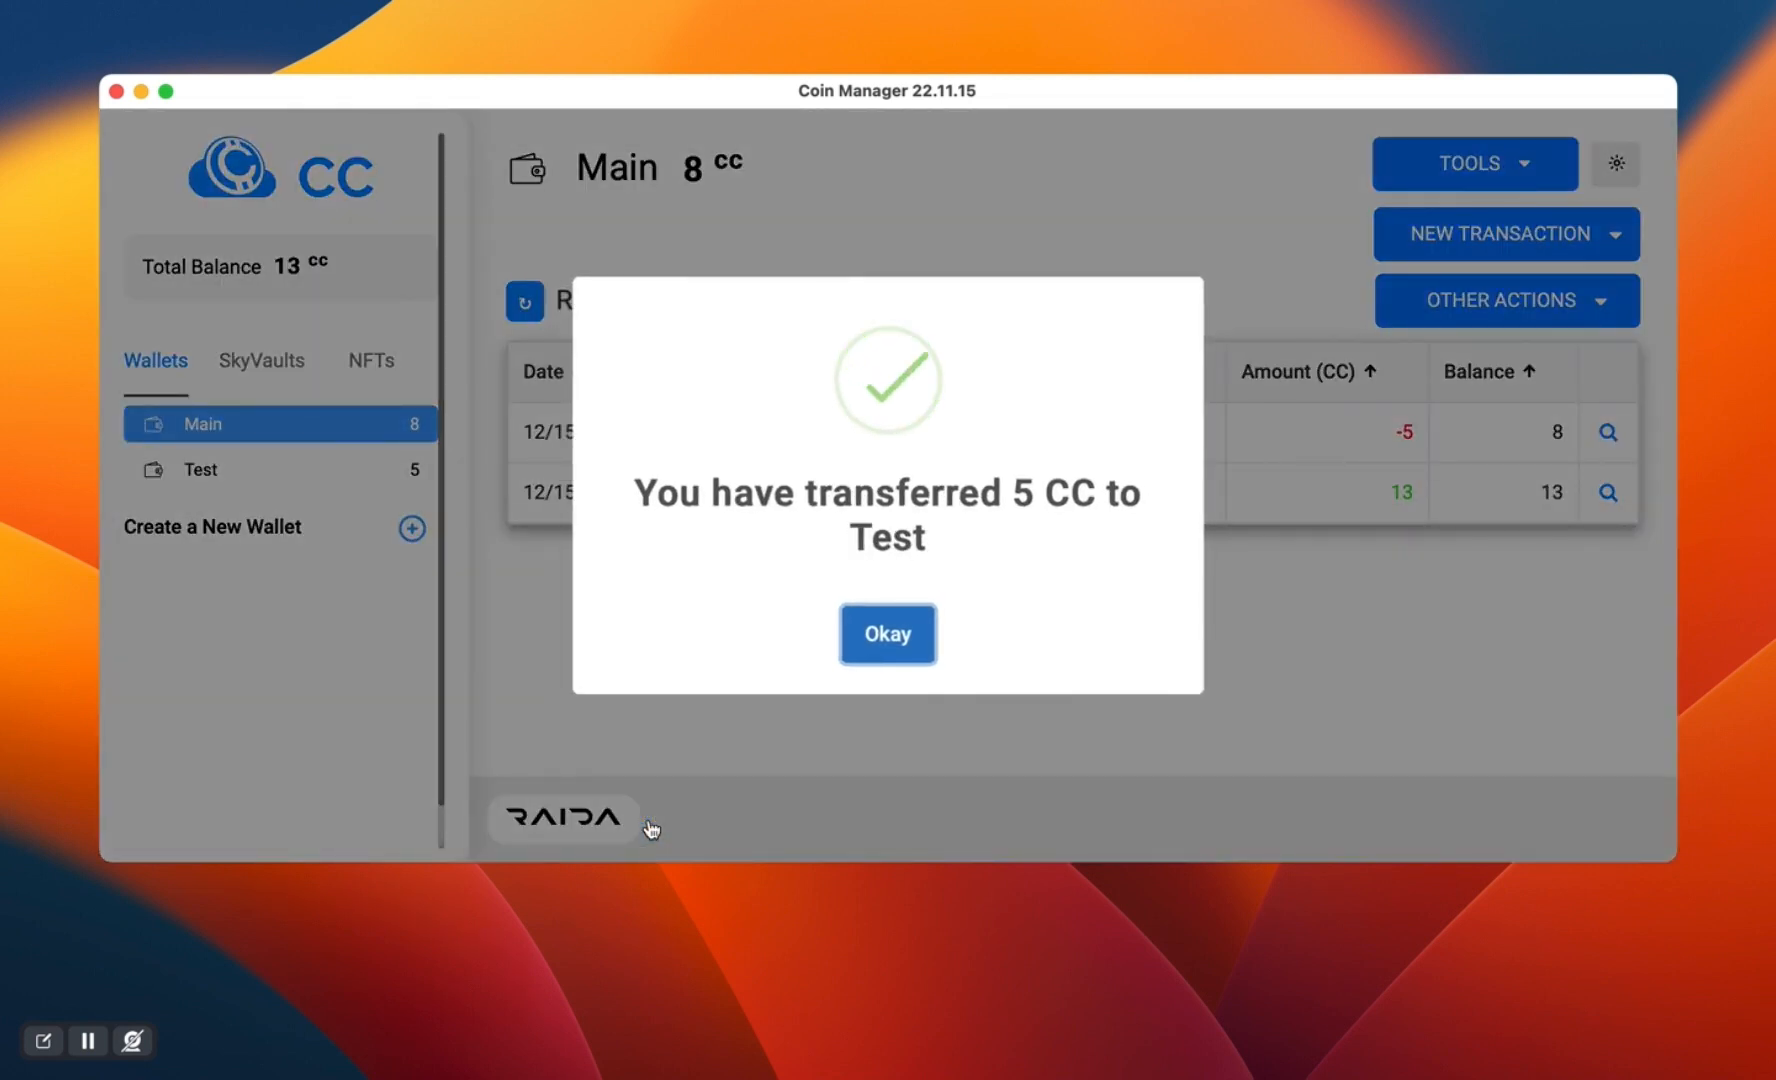
pyautogui.click(897, 640)
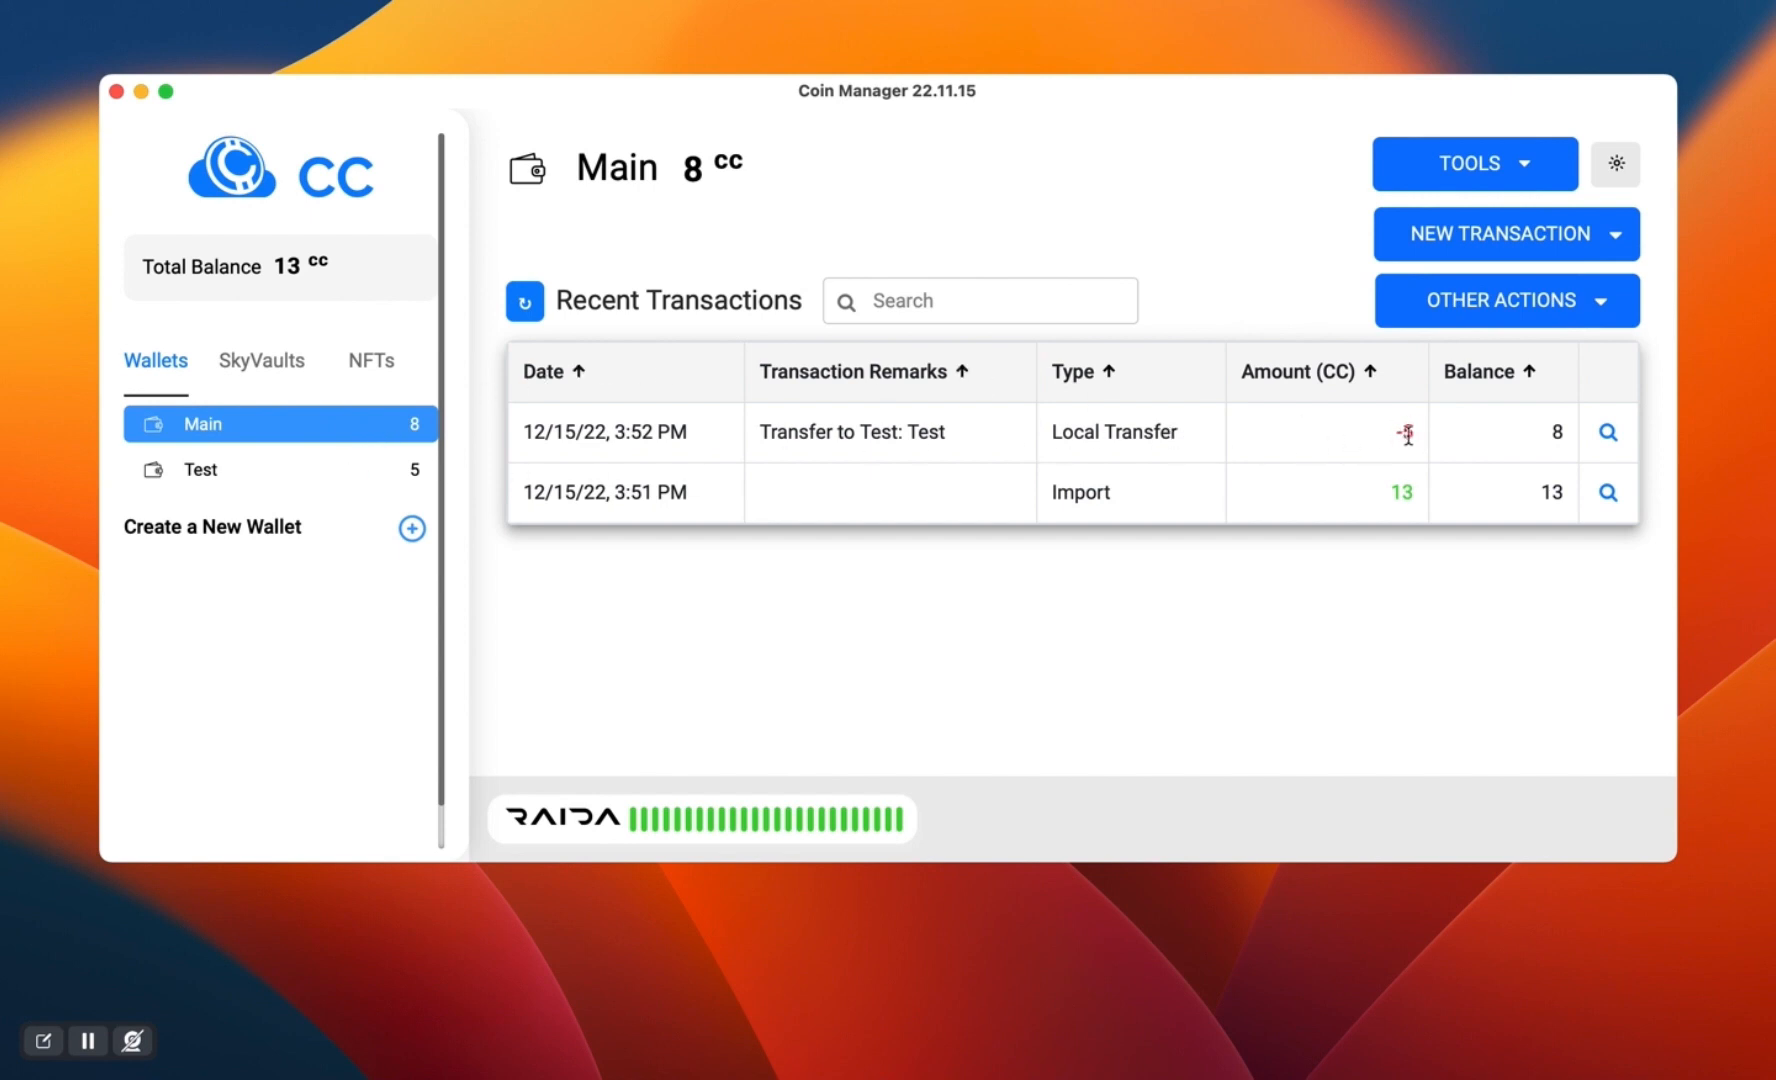
# - Review the Test wallet's recent transactions and the existing SkyVault's balance and history
pyautogui.click(212, 474)
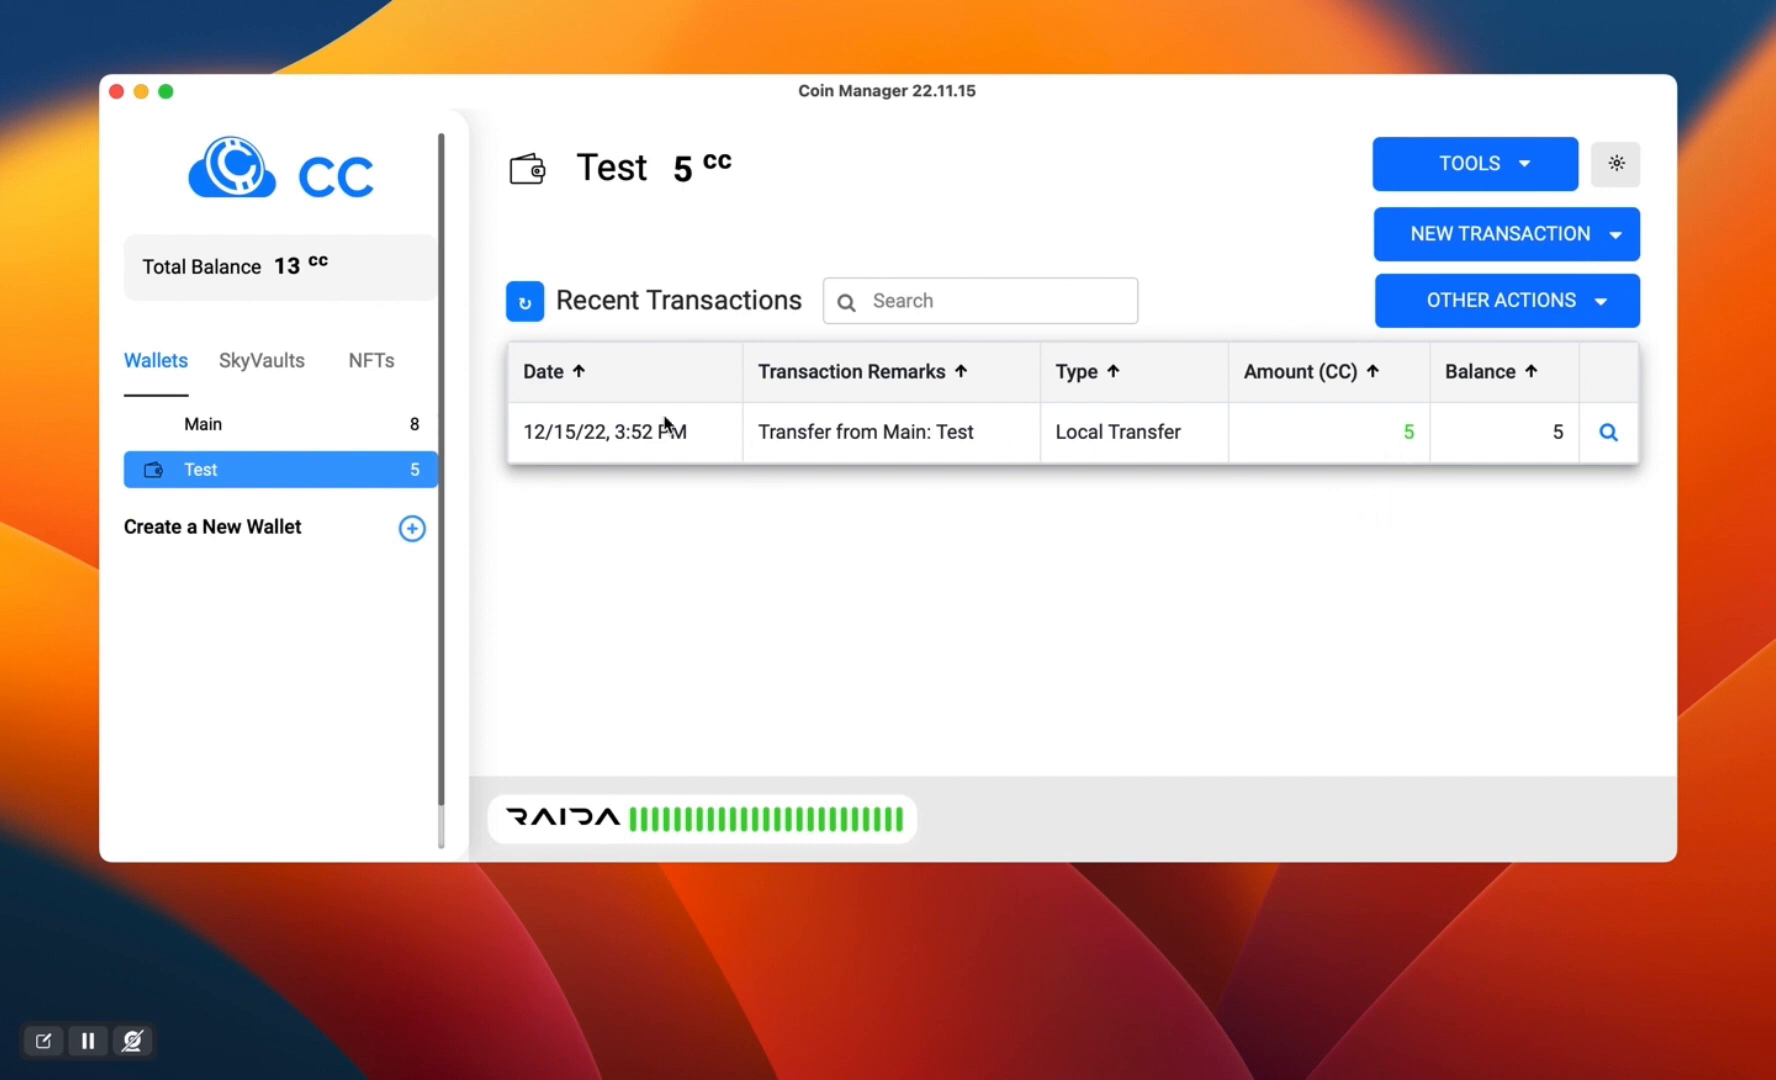
pyautogui.click(268, 365)
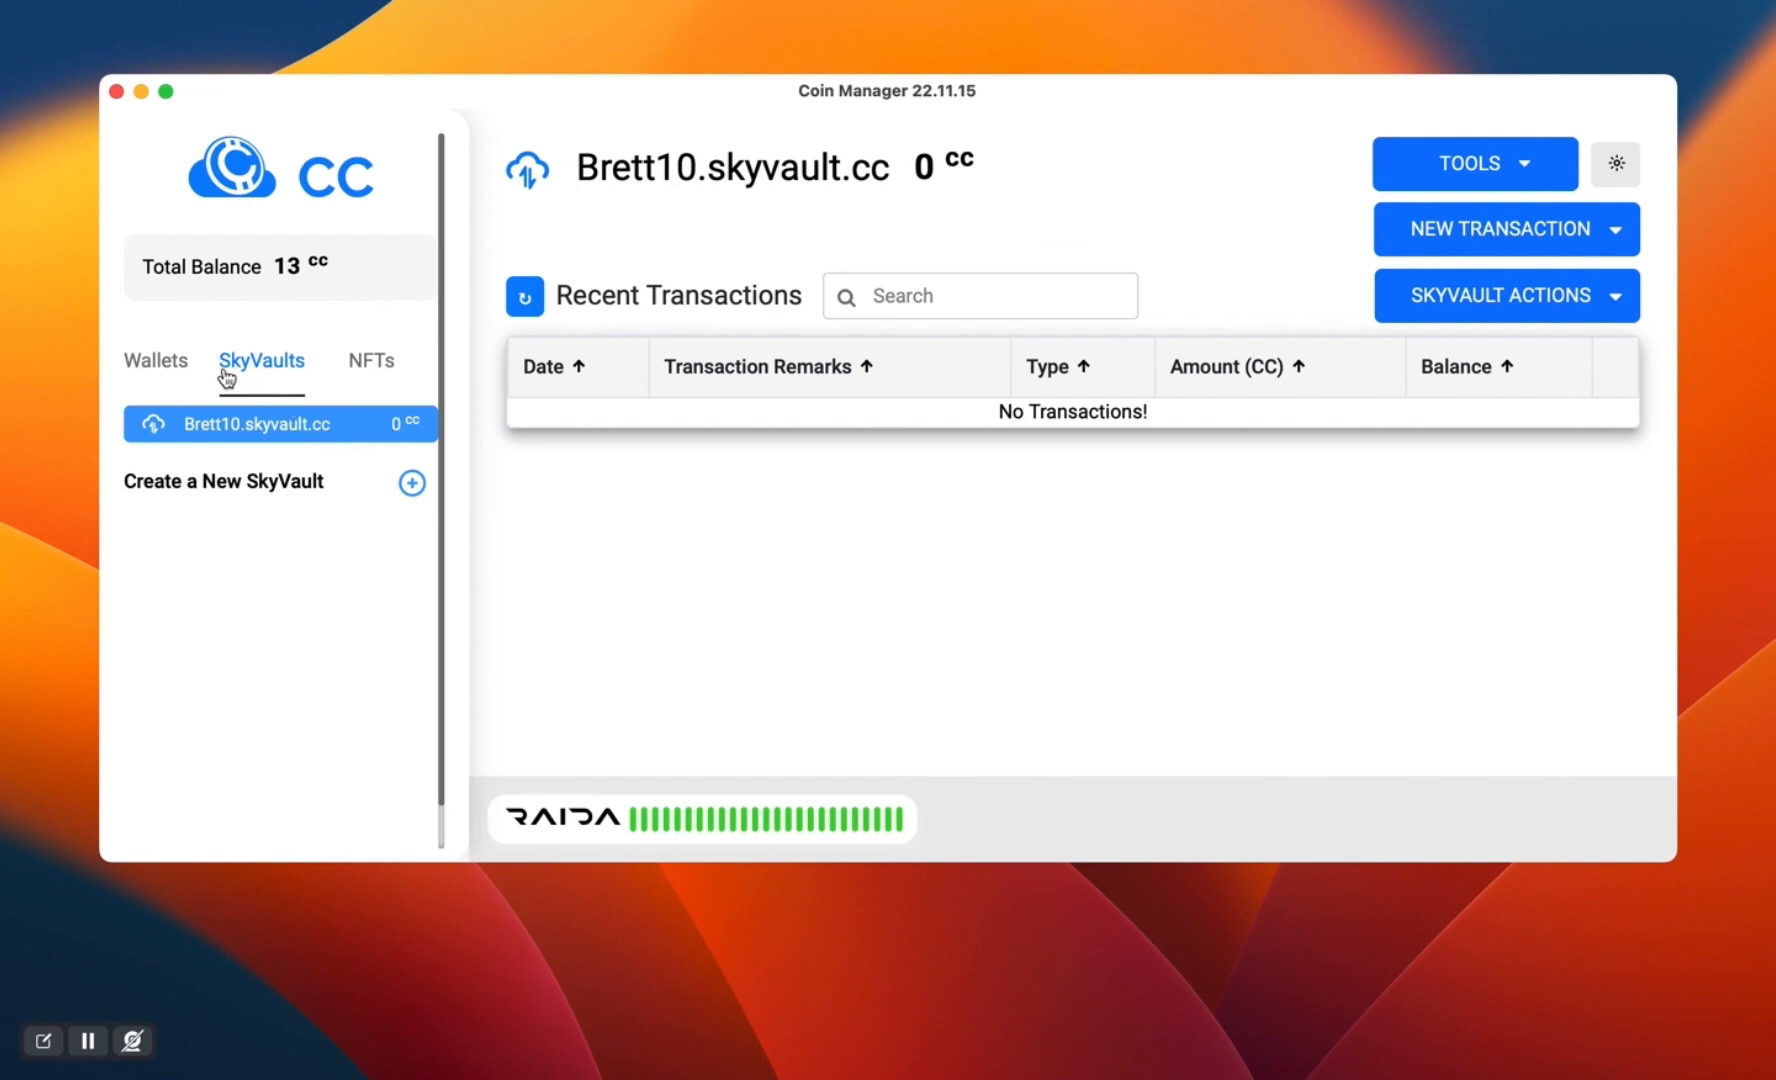
pyautogui.click(175, 370)
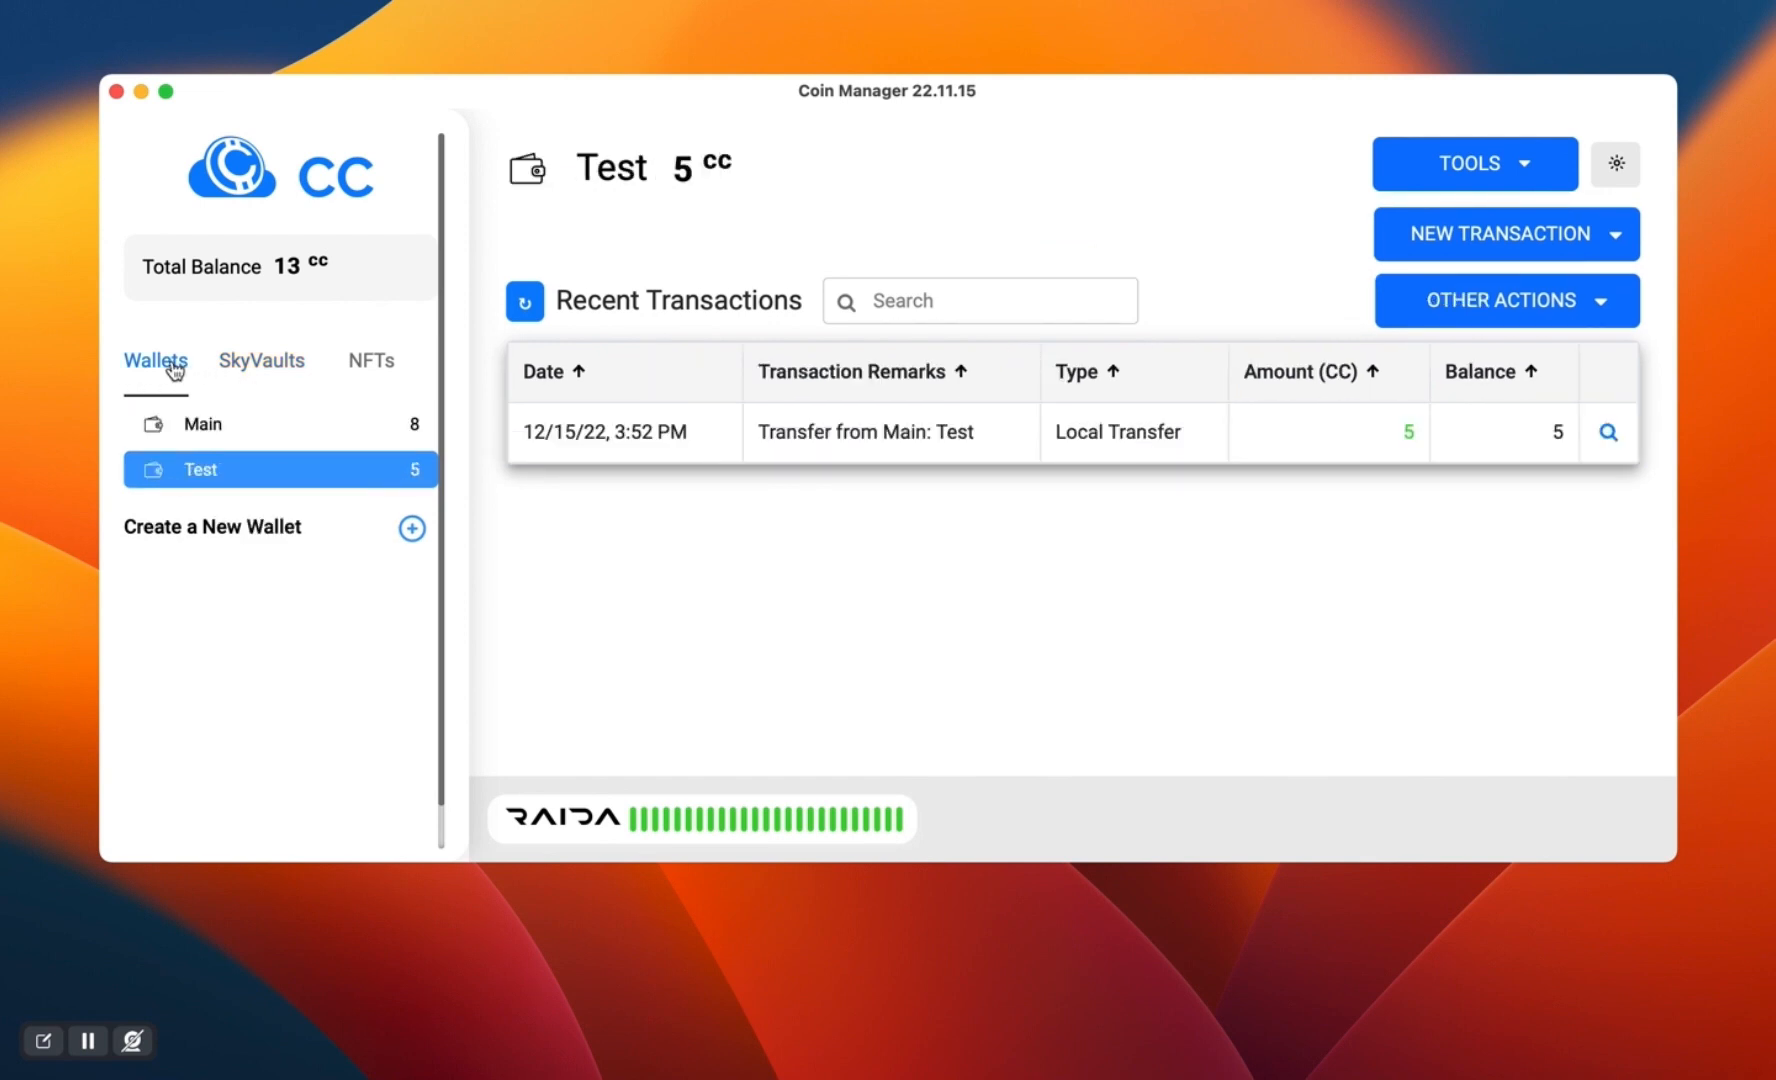
# - Send 3 CC from the Main wallet to the existing SkyVault without a remark
pyautogui.click(251, 433)
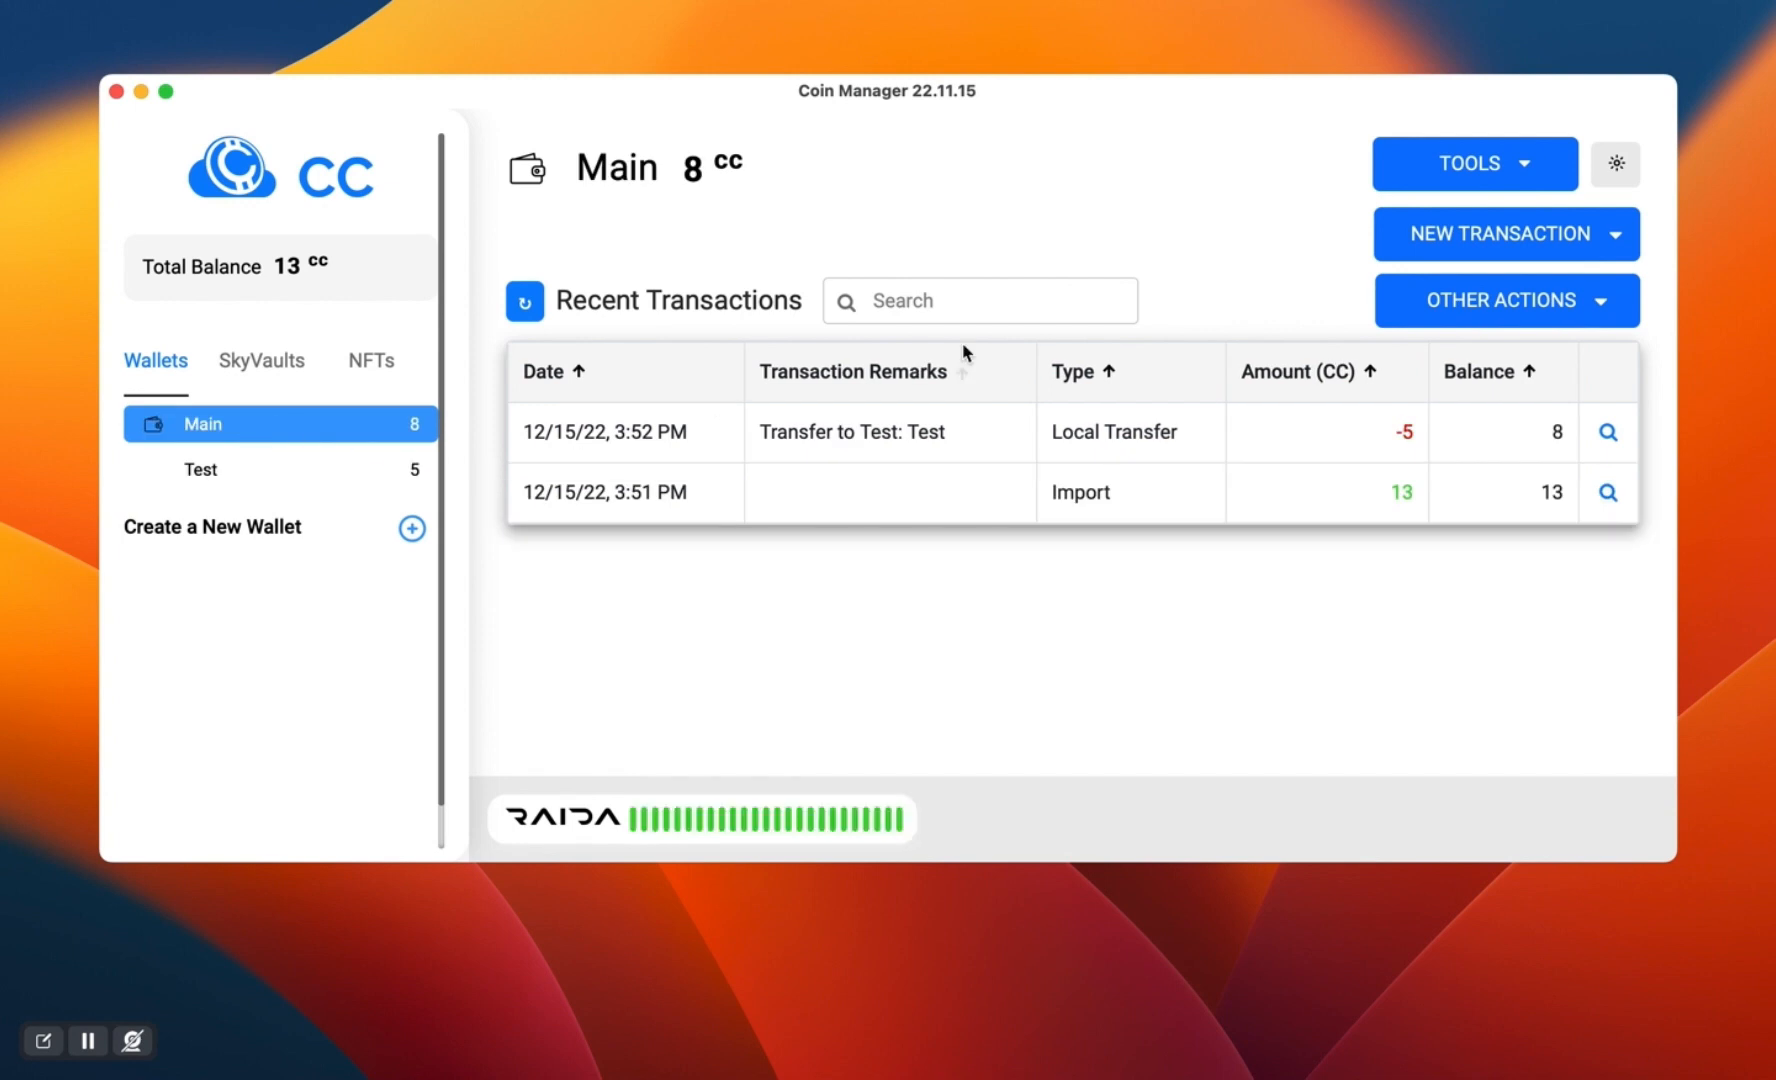
pyautogui.click(1415, 246)
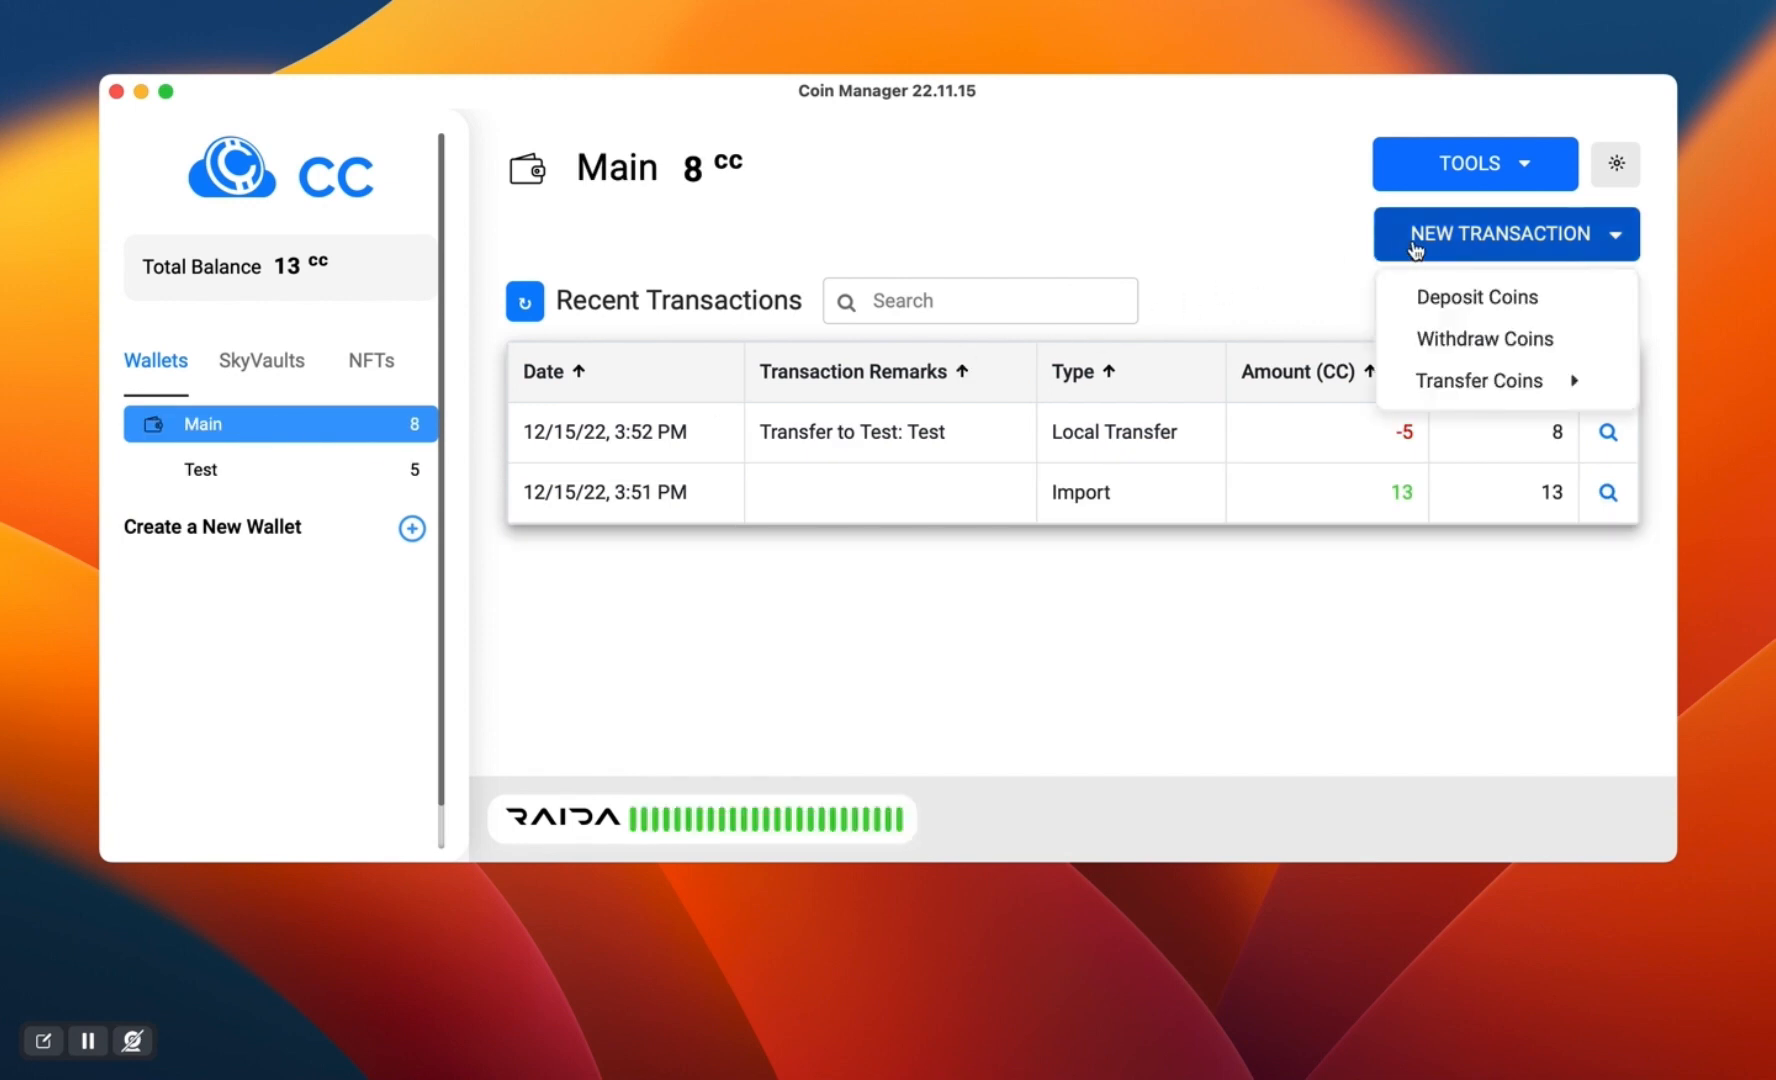
pyautogui.moveTo(1430, 383)
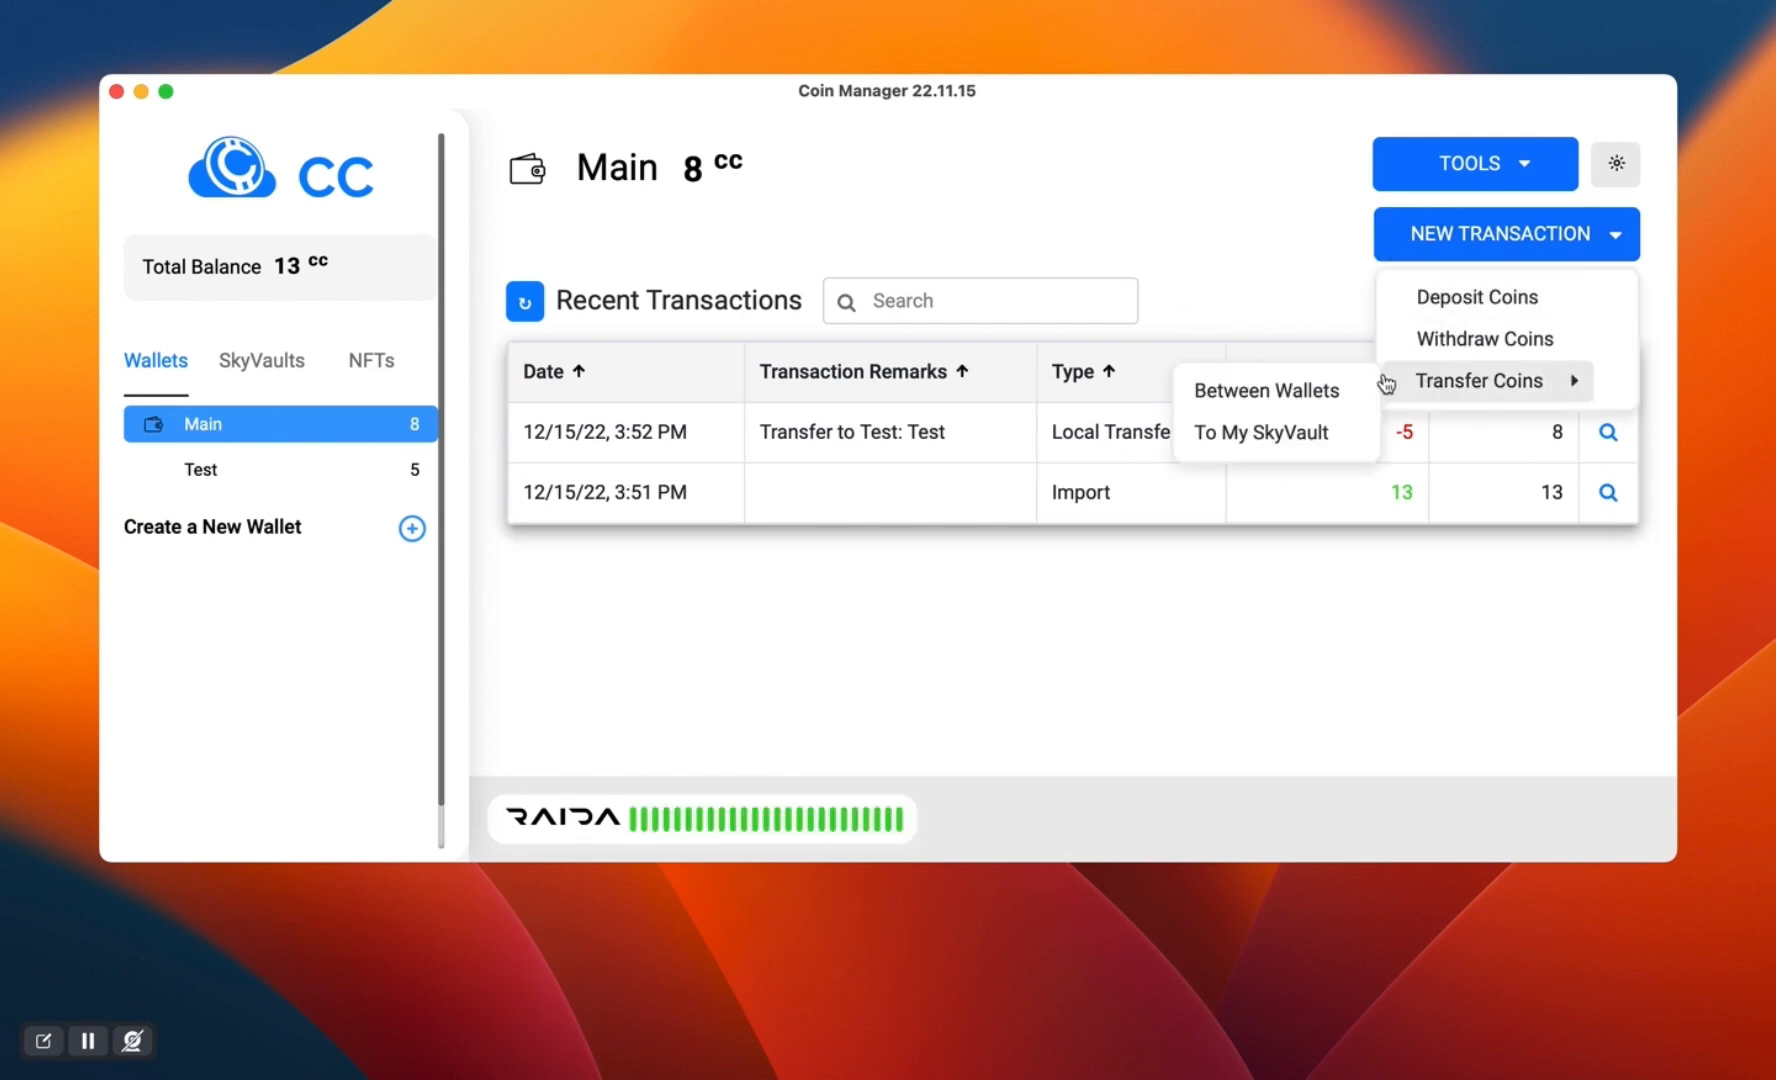
pyautogui.click(1261, 436)
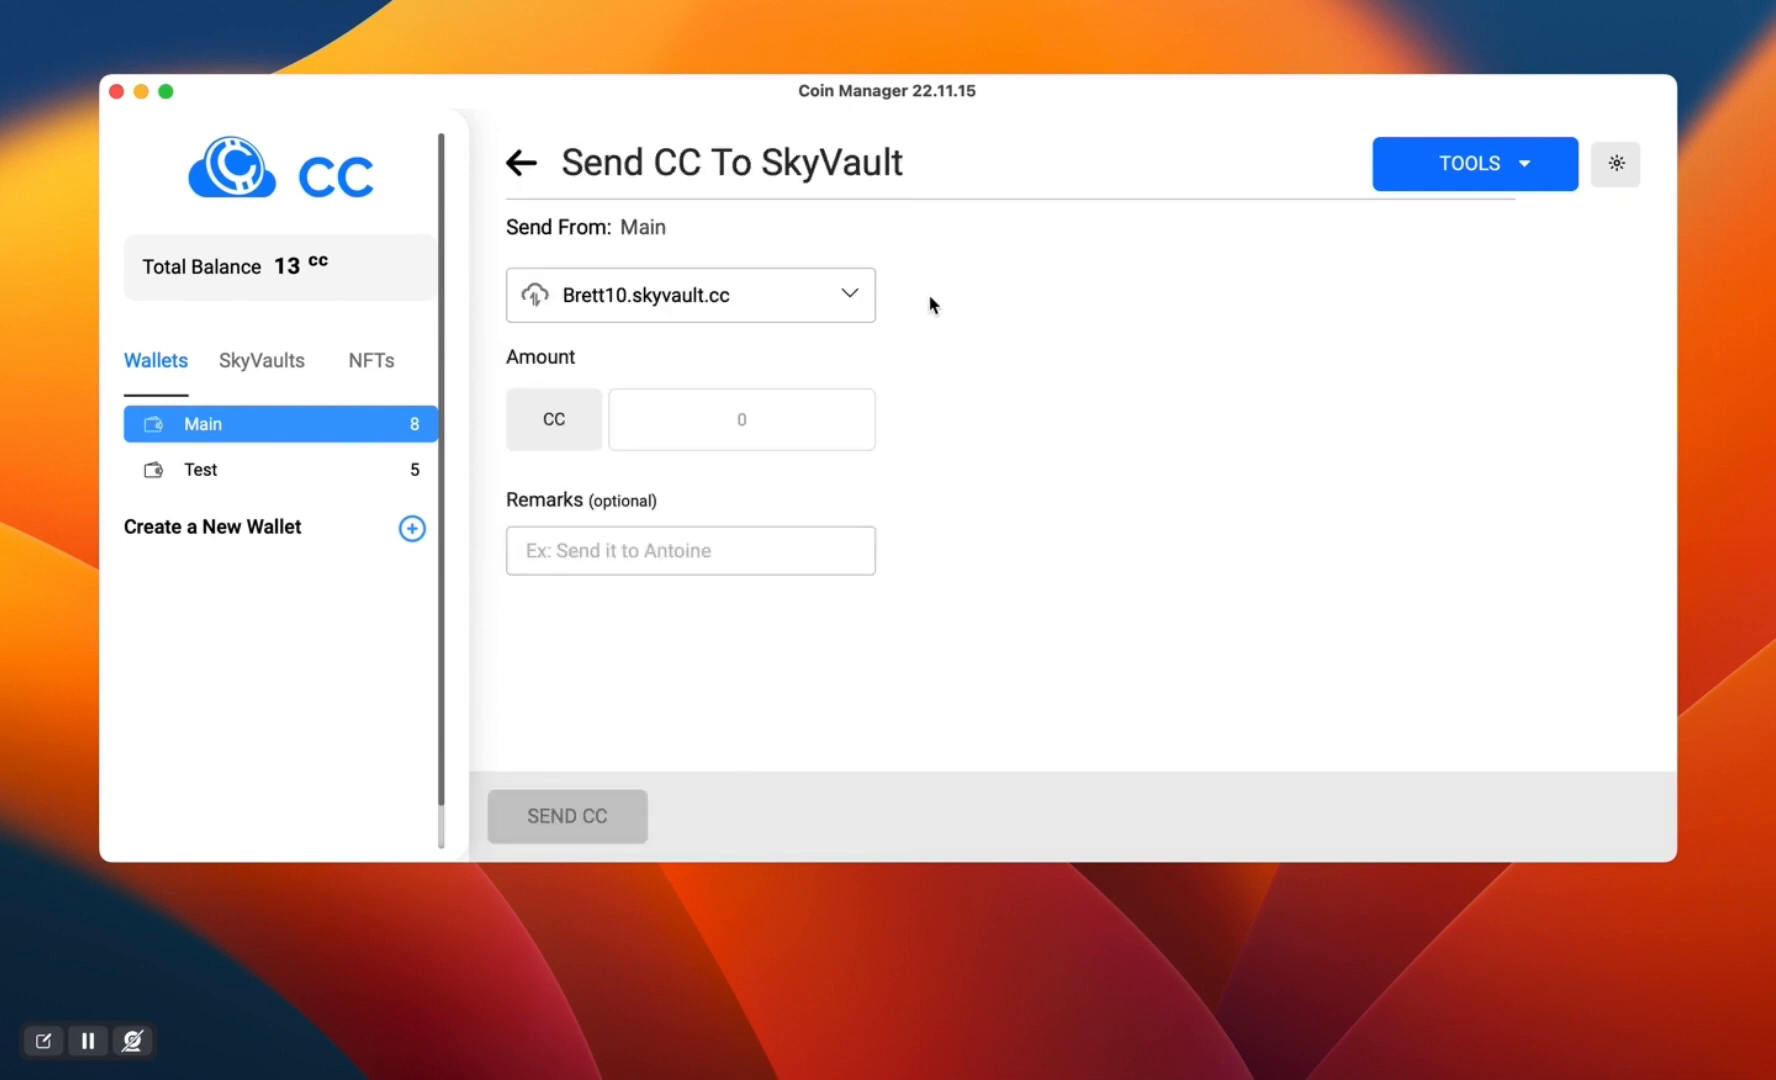
pyautogui.click(818, 298)
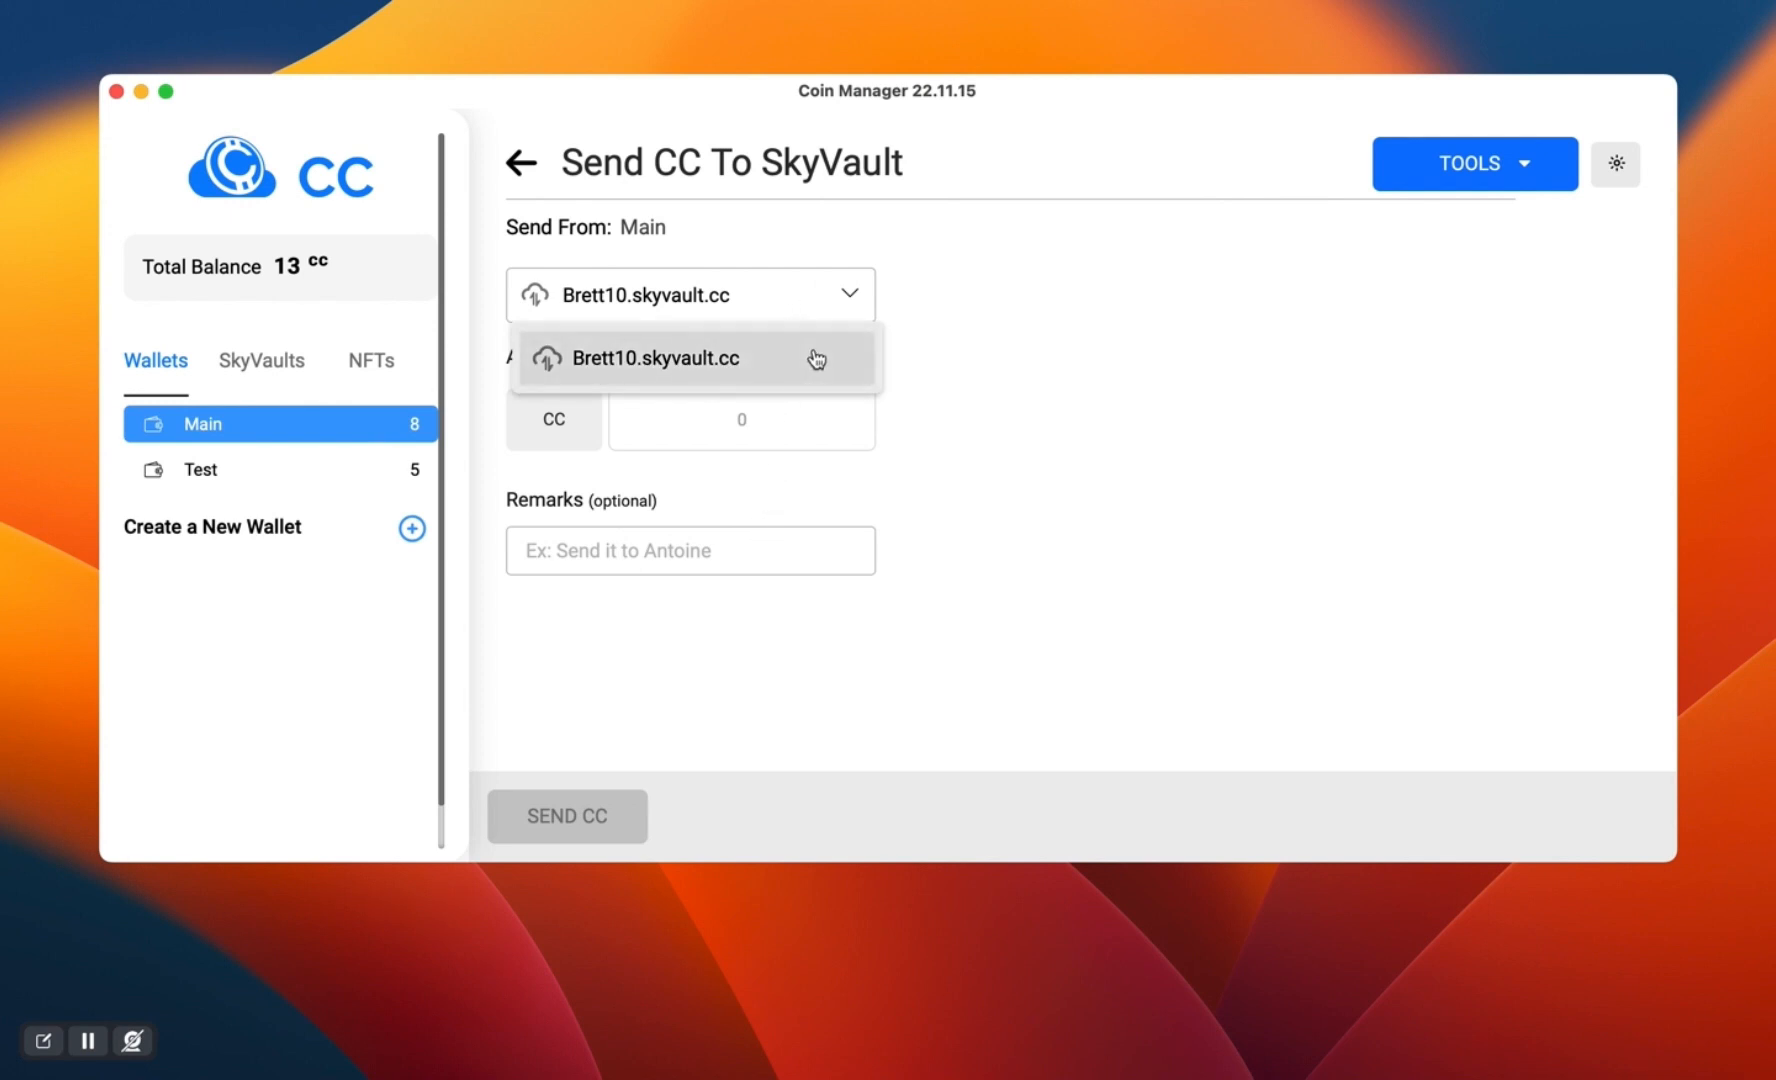
pyautogui.click(940, 340)
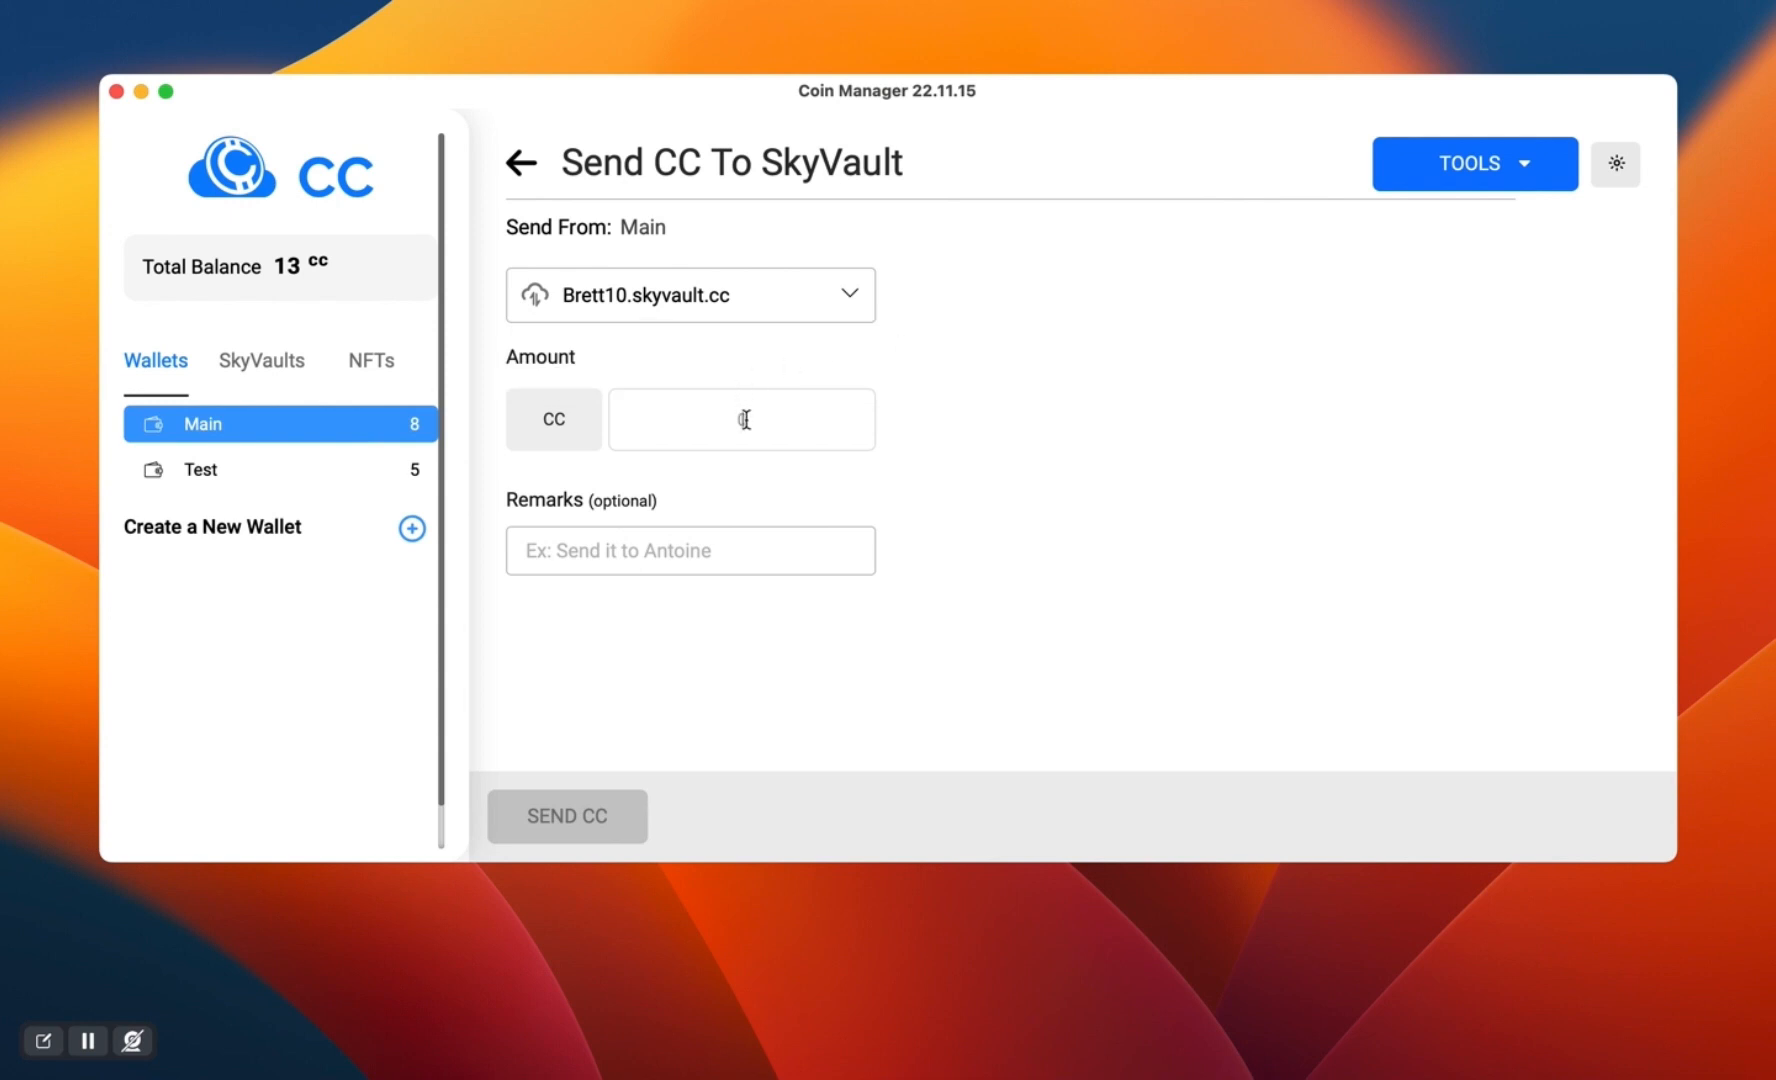
pyautogui.write('3')
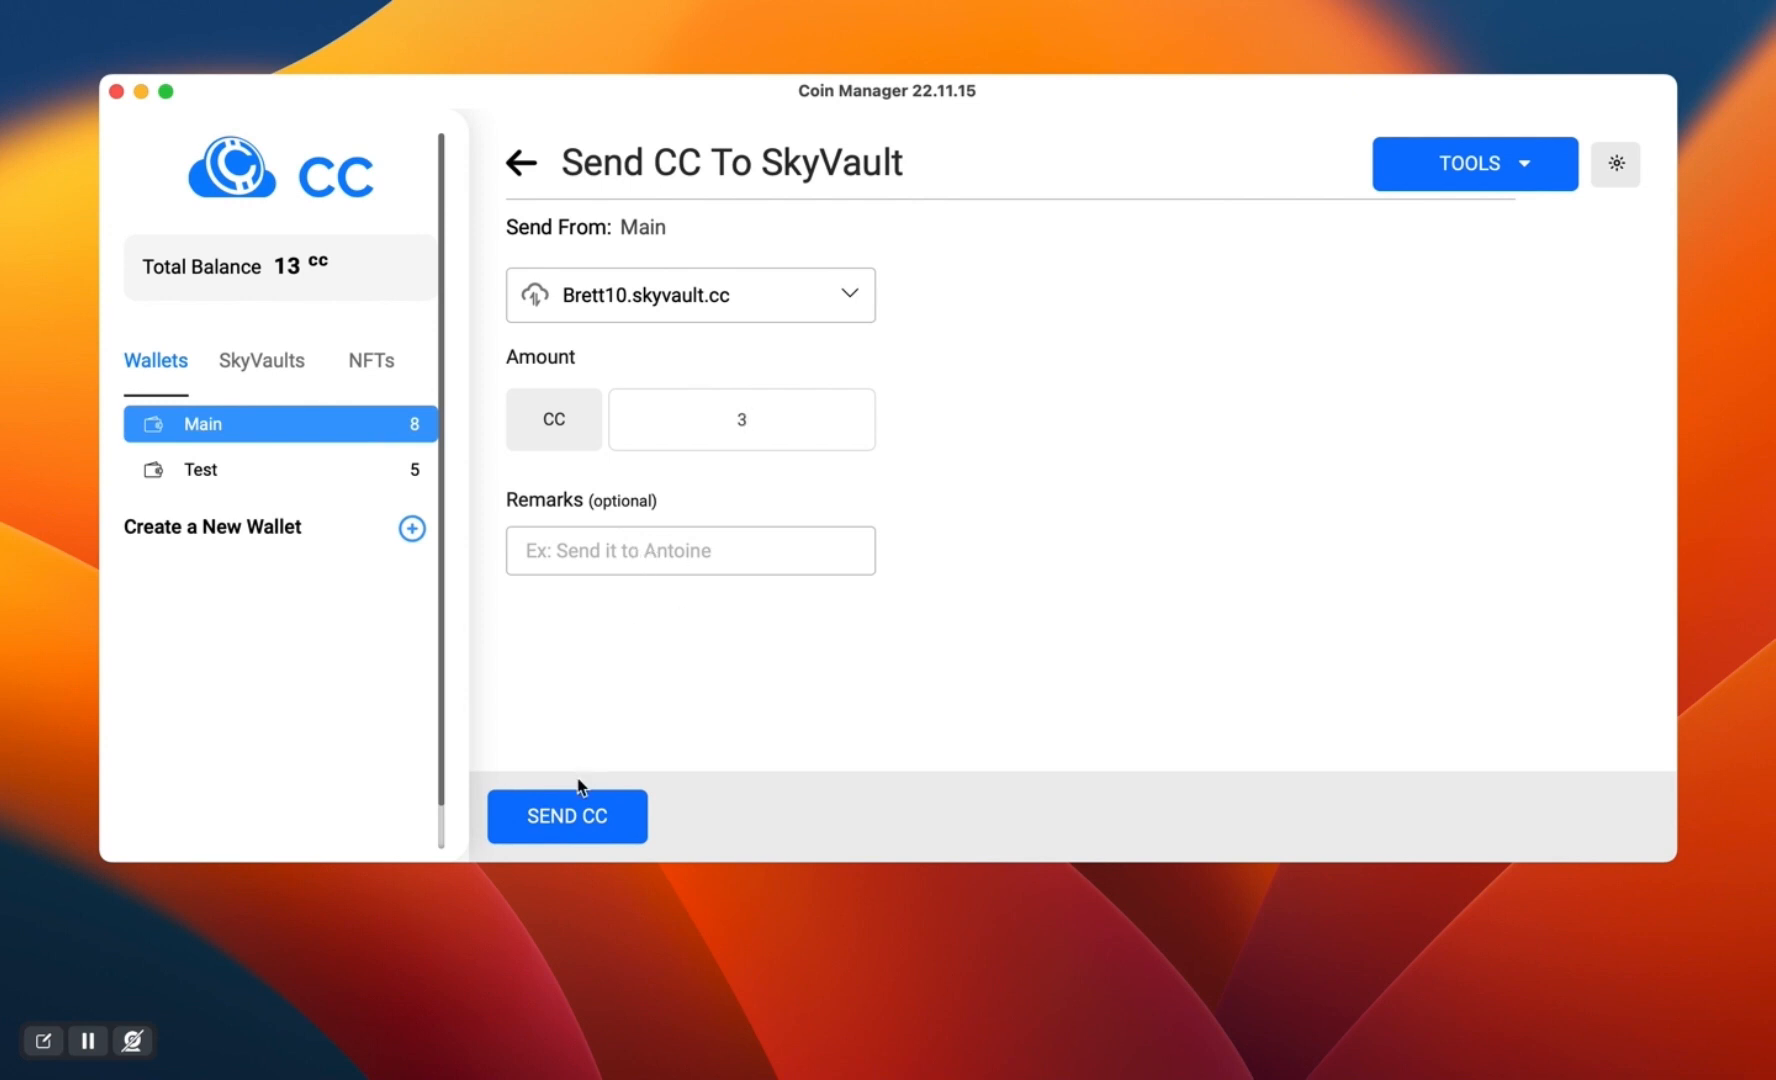
pyautogui.click(569, 819)
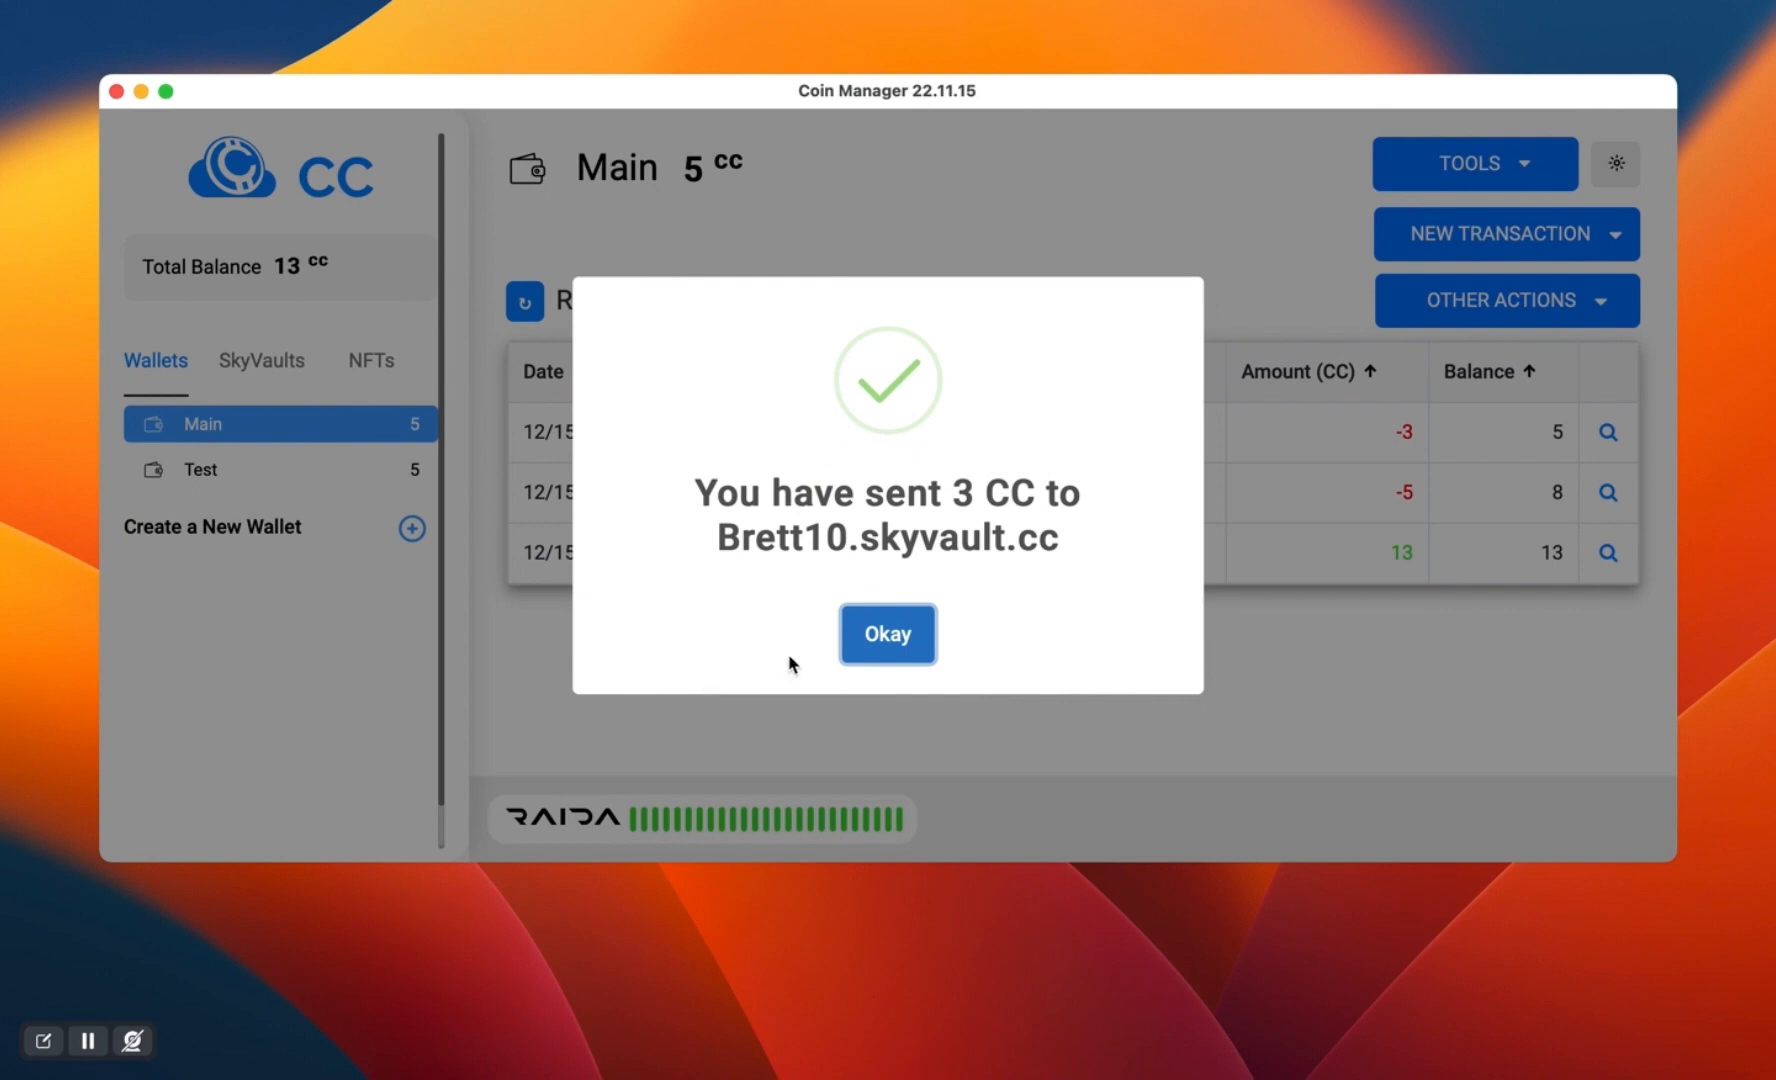
pyautogui.click(872, 640)
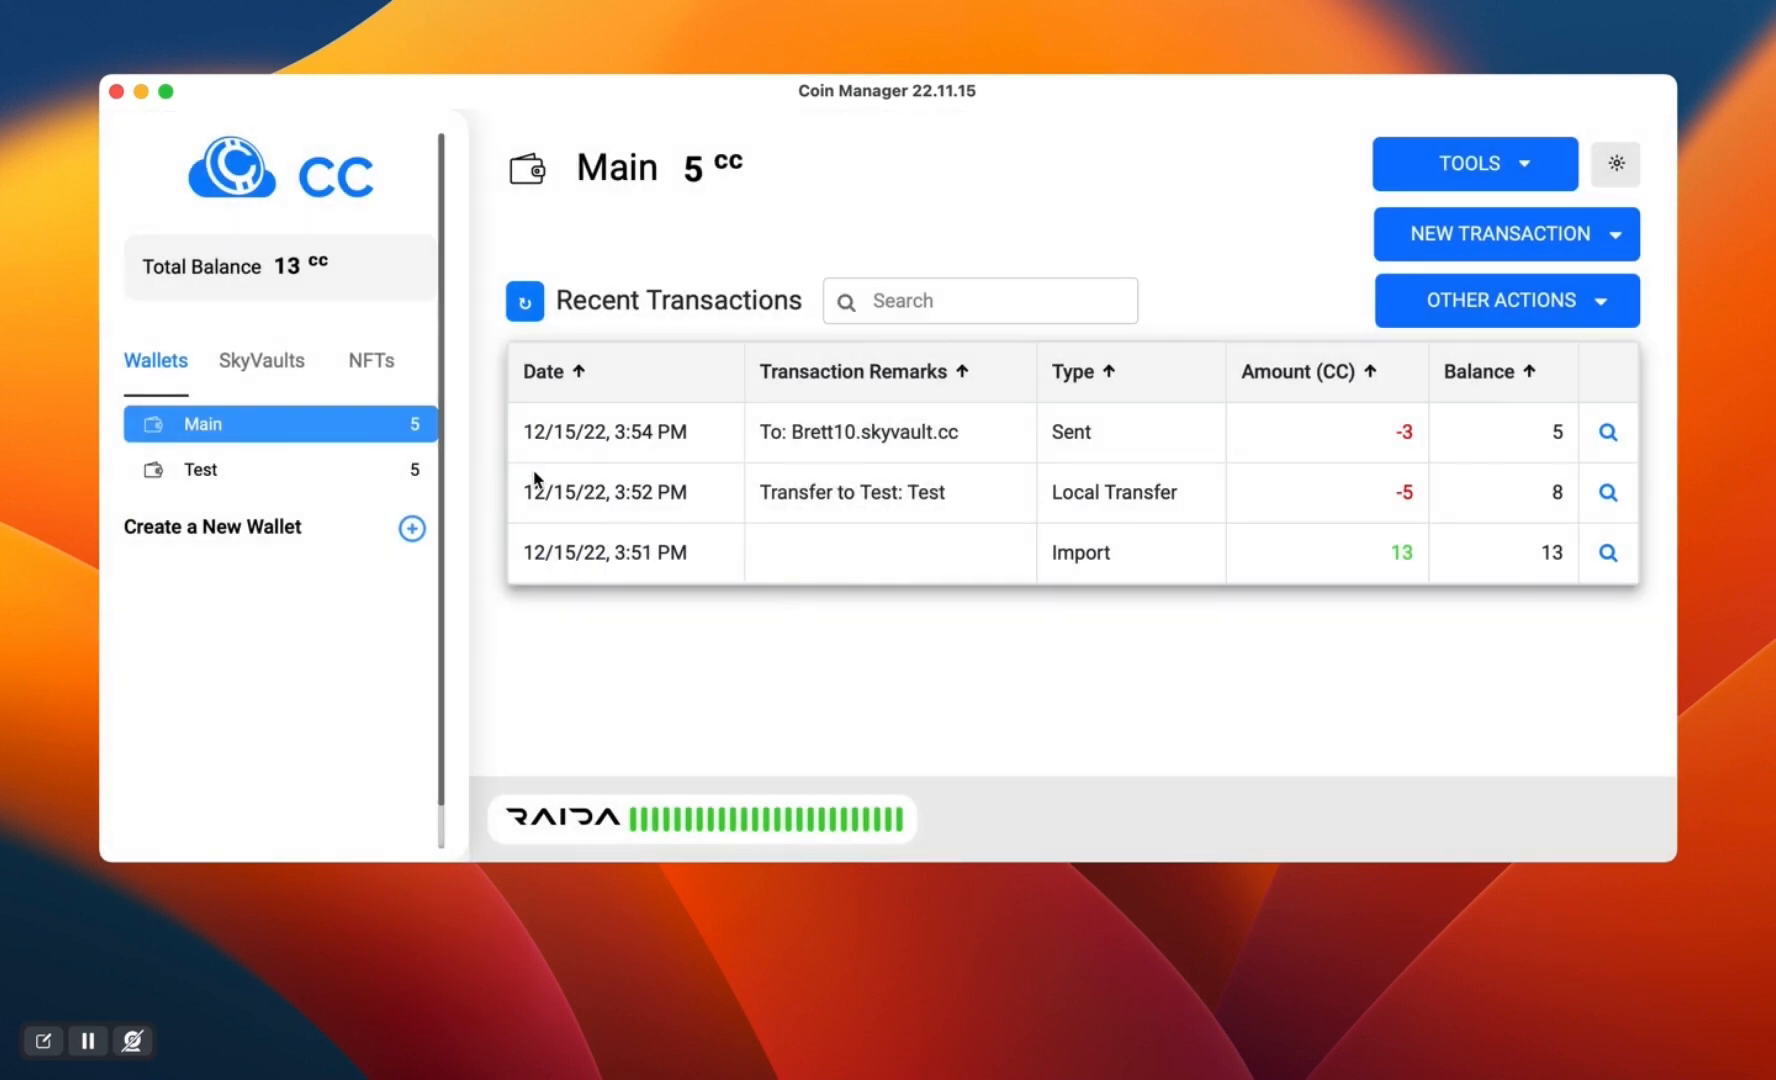
# - Compare the SkyVault's recent transactions with the Main wallet's transaction history
pyautogui.click(268, 372)
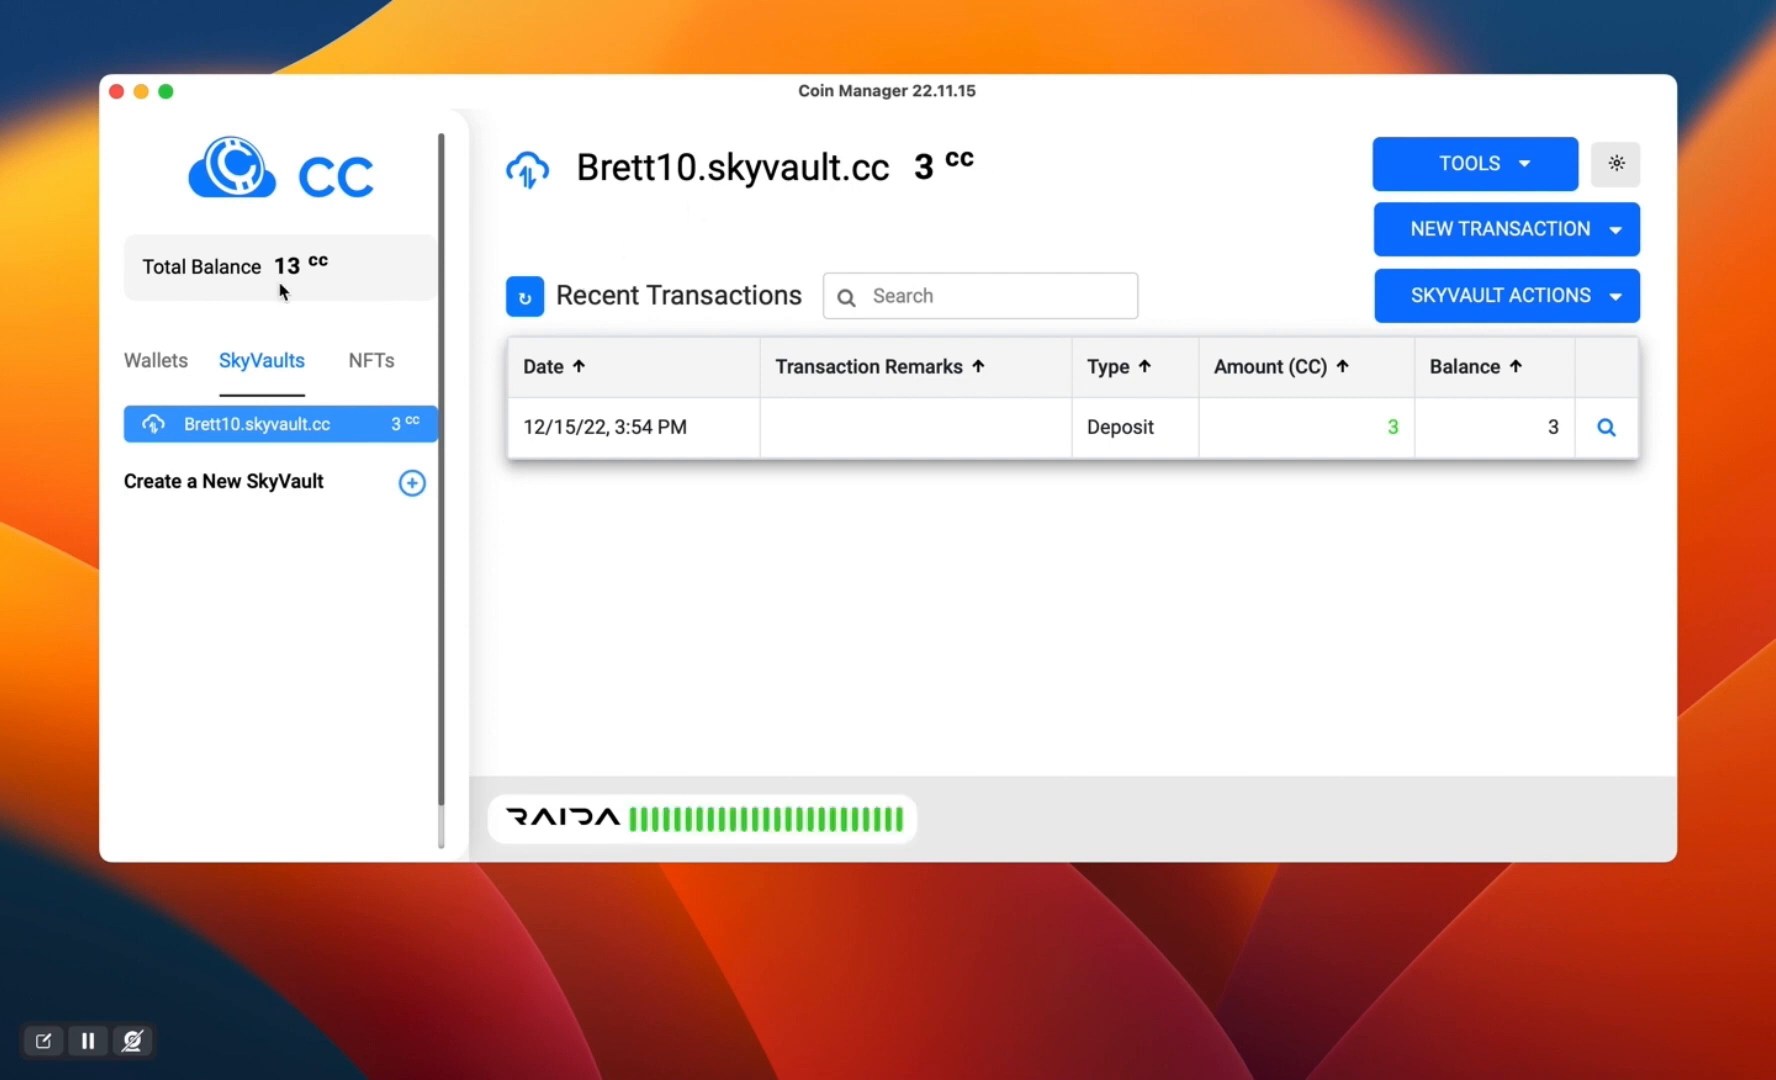
pyautogui.click(172, 365)
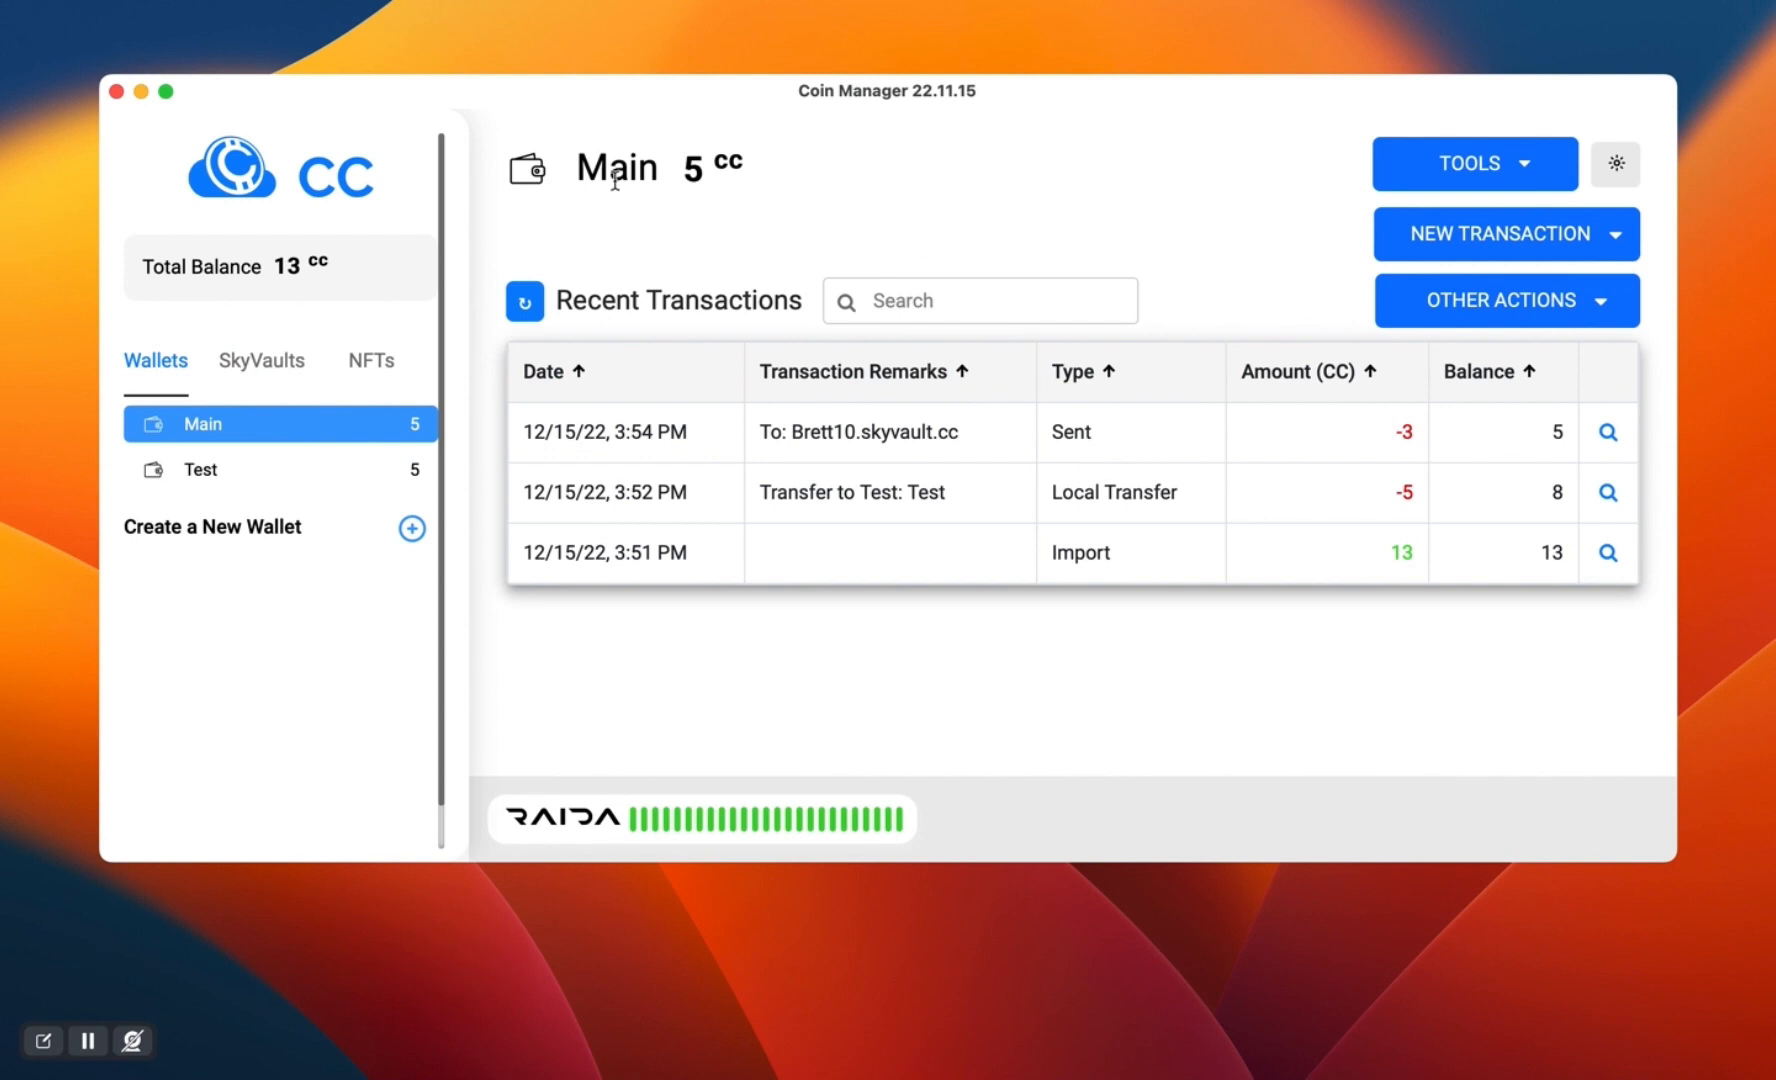
pyautogui.click(270, 362)
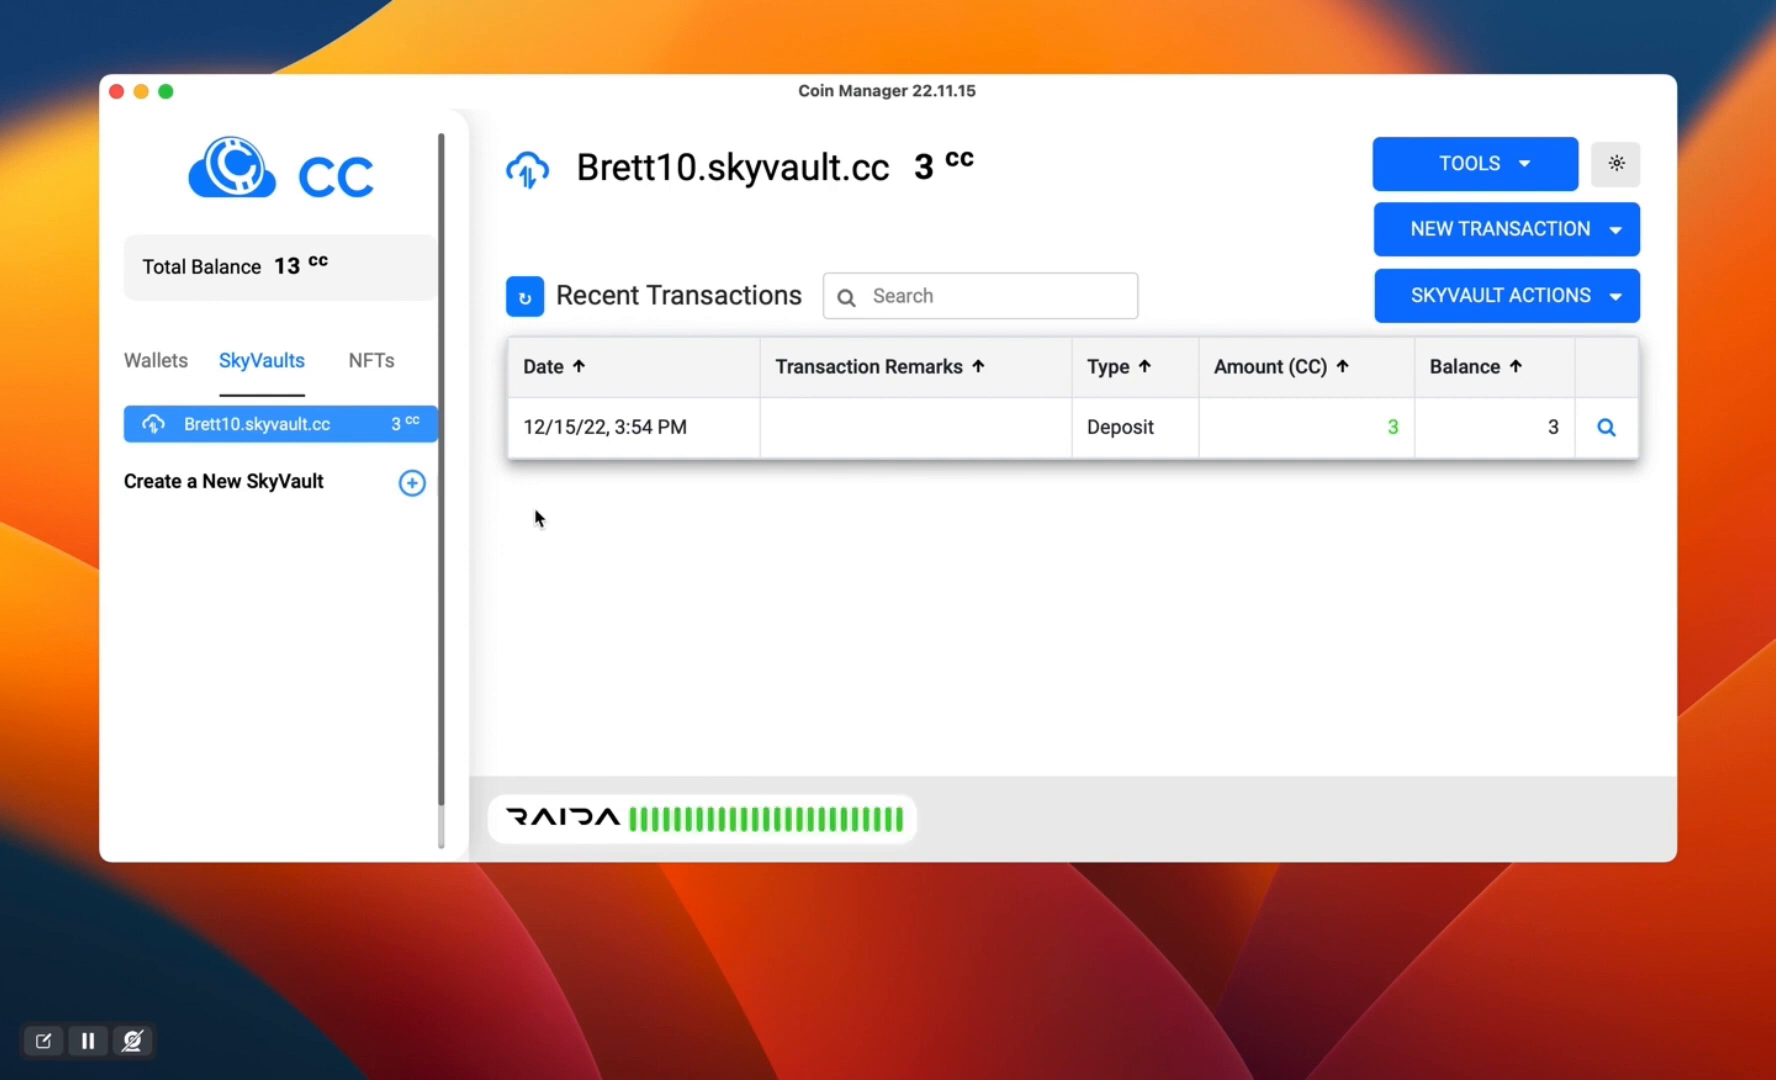
# - Create a new SkyVault with a newly generated Pass Key, entering the chosen name as its address
pyautogui.click(412, 485)
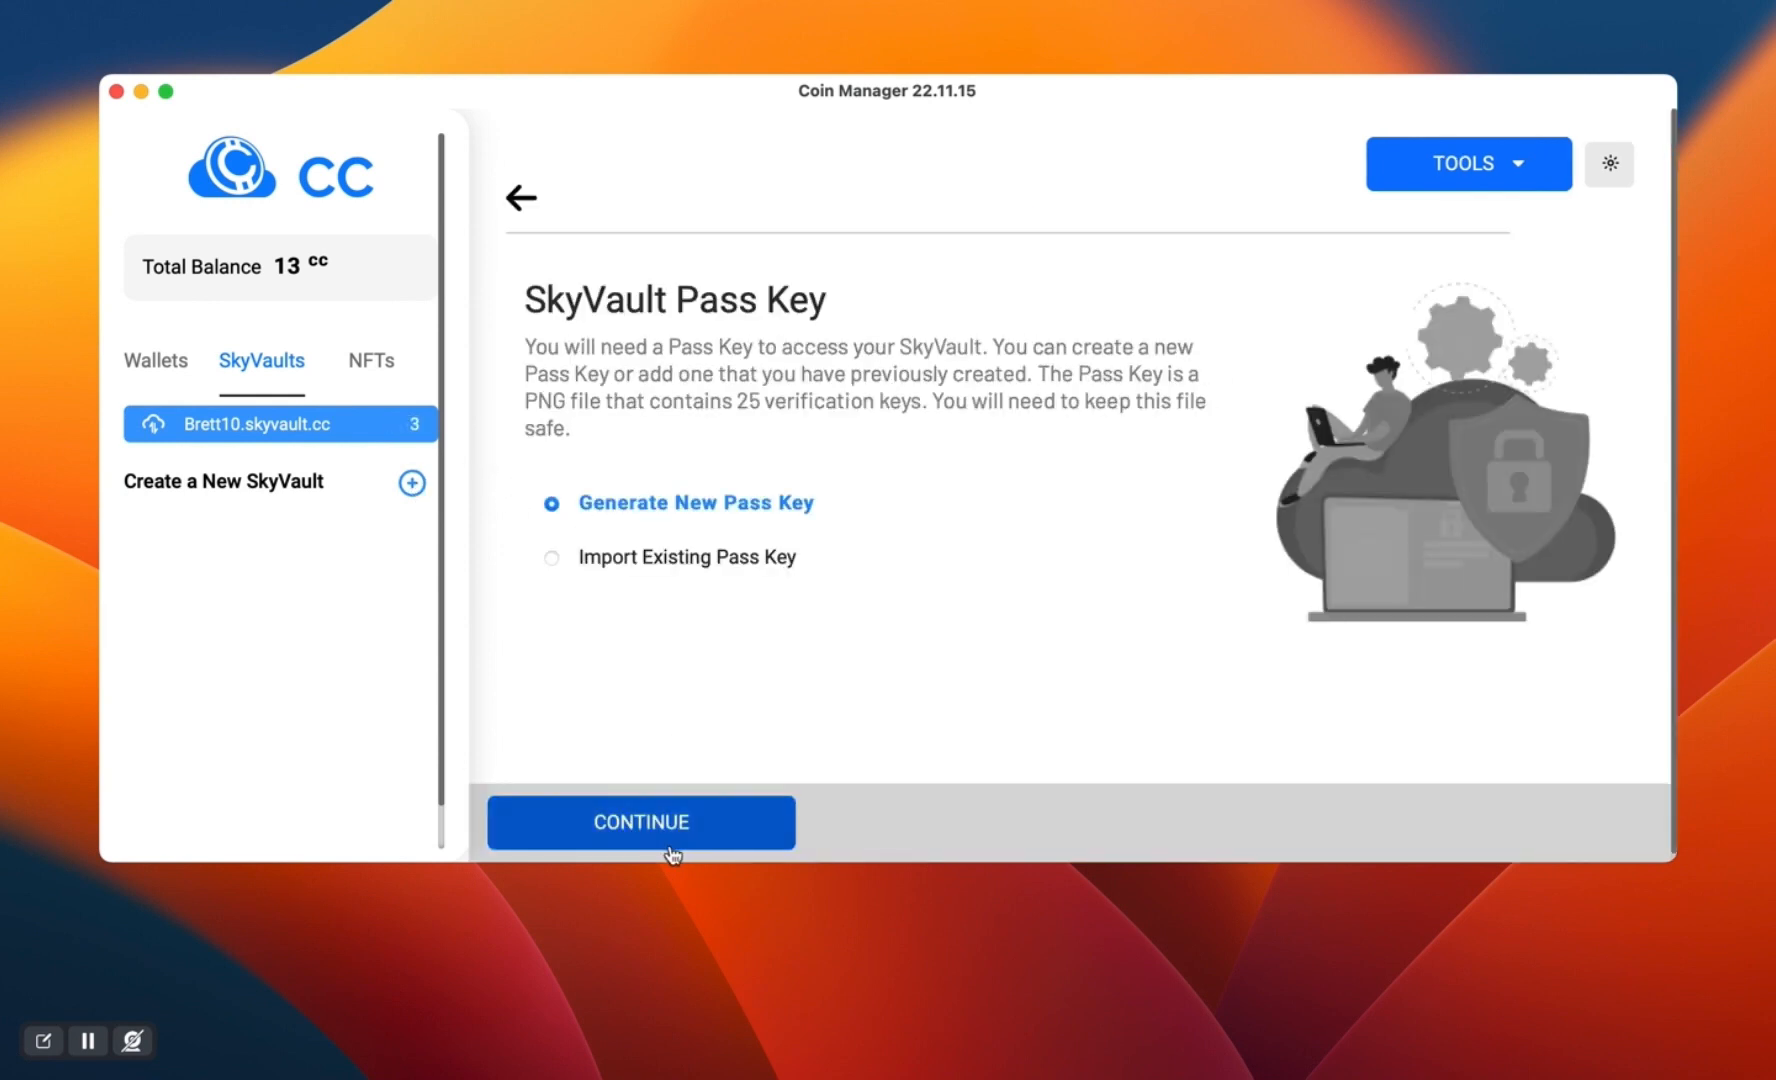
pyautogui.click(614, 820)
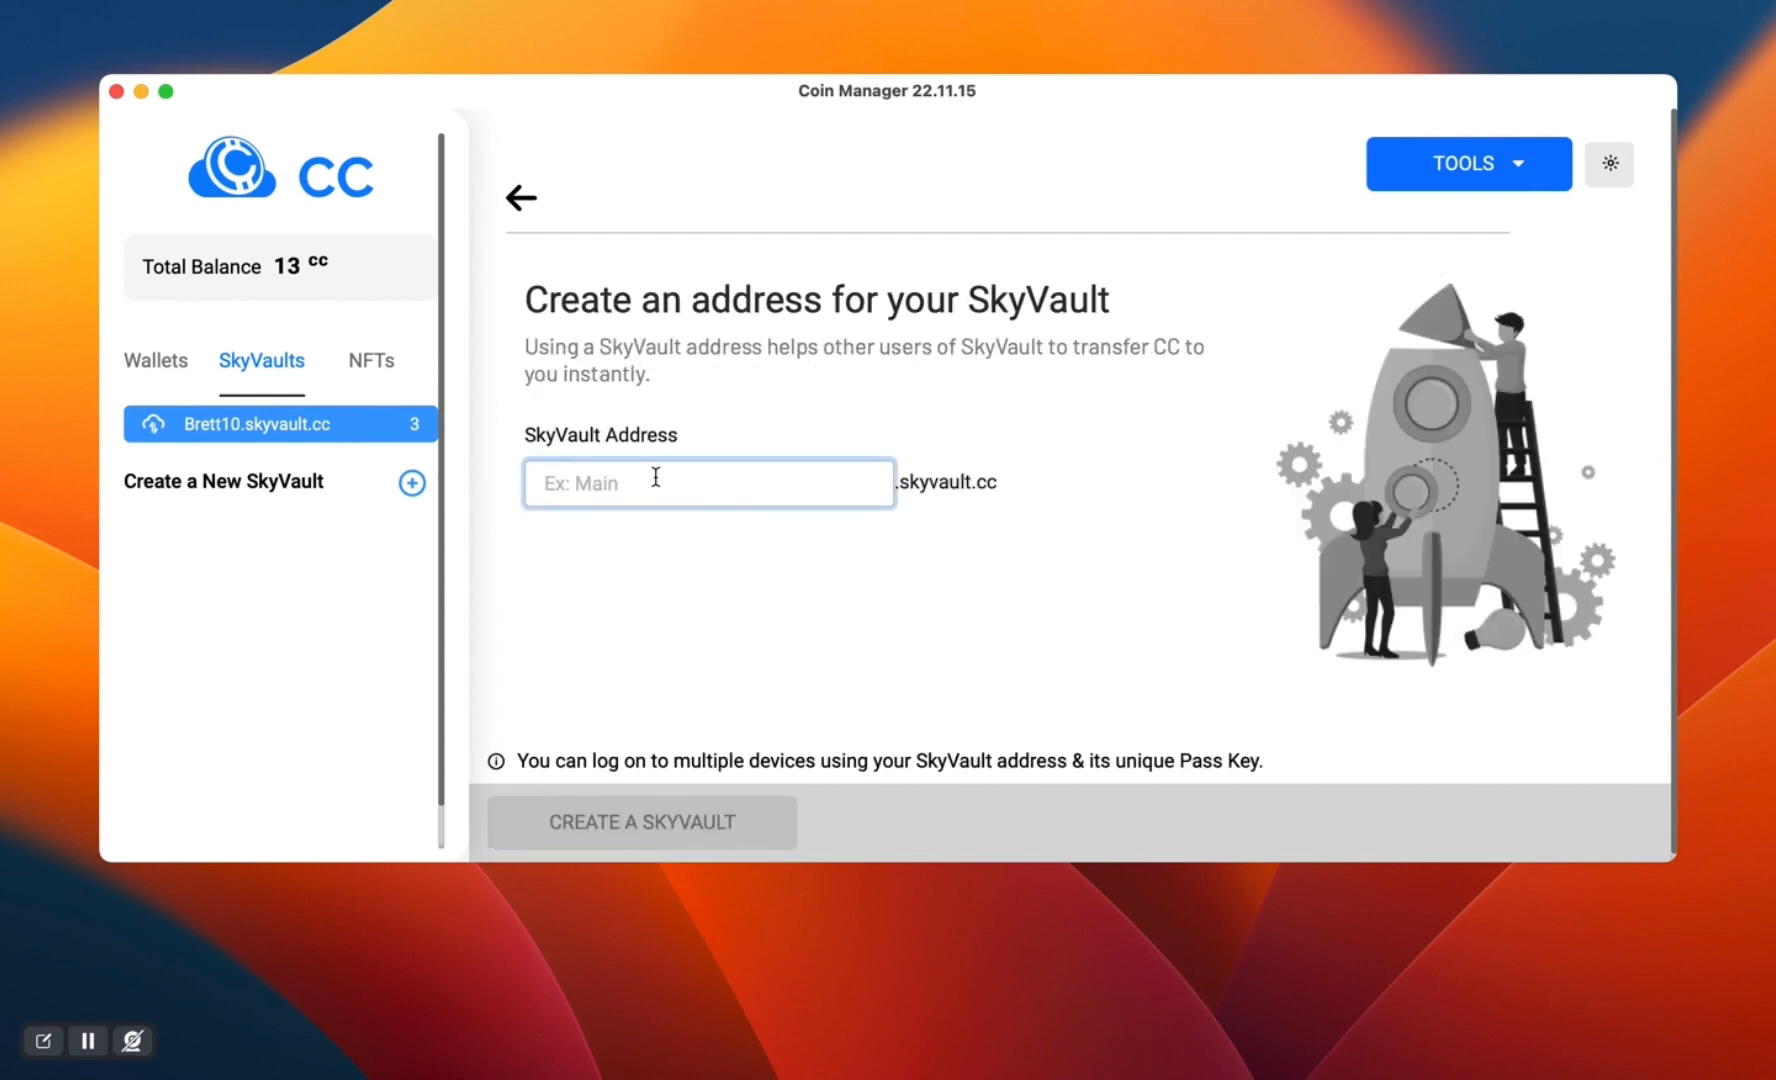
pyautogui.write('bob')
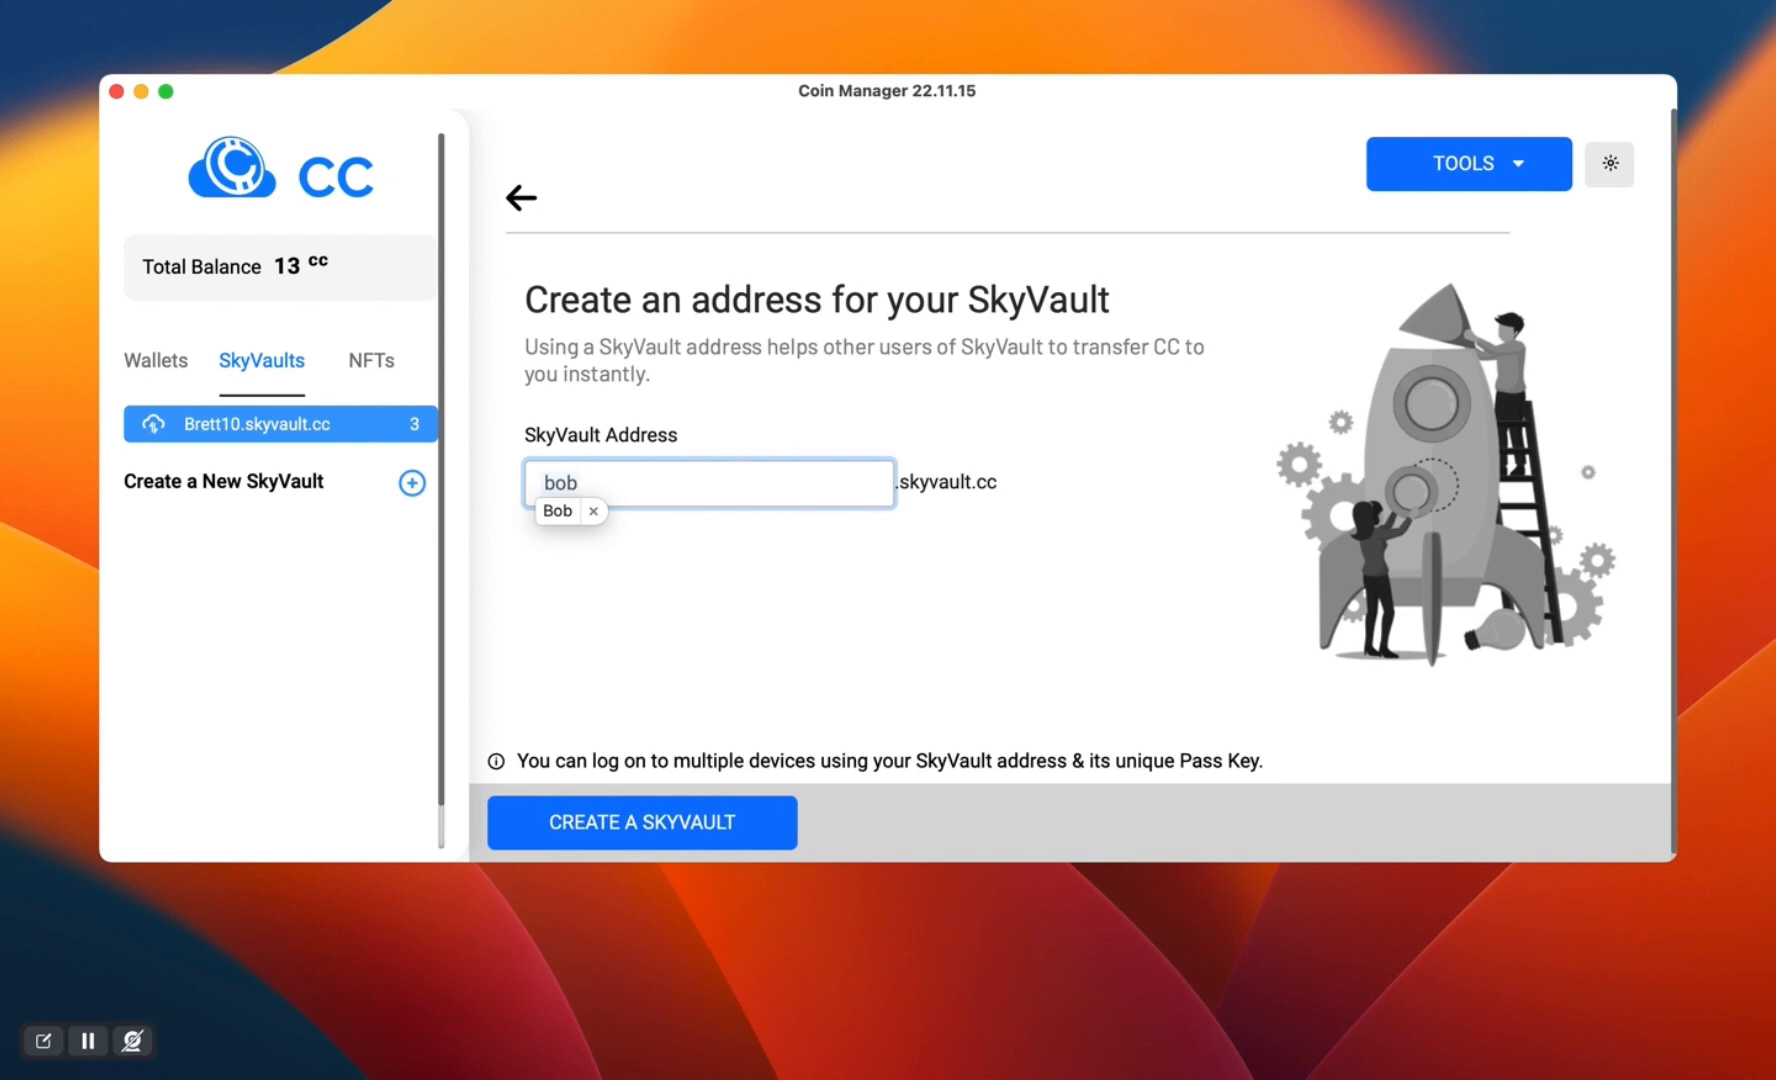
pyautogui.write('23')
pyautogui.click(585, 835)
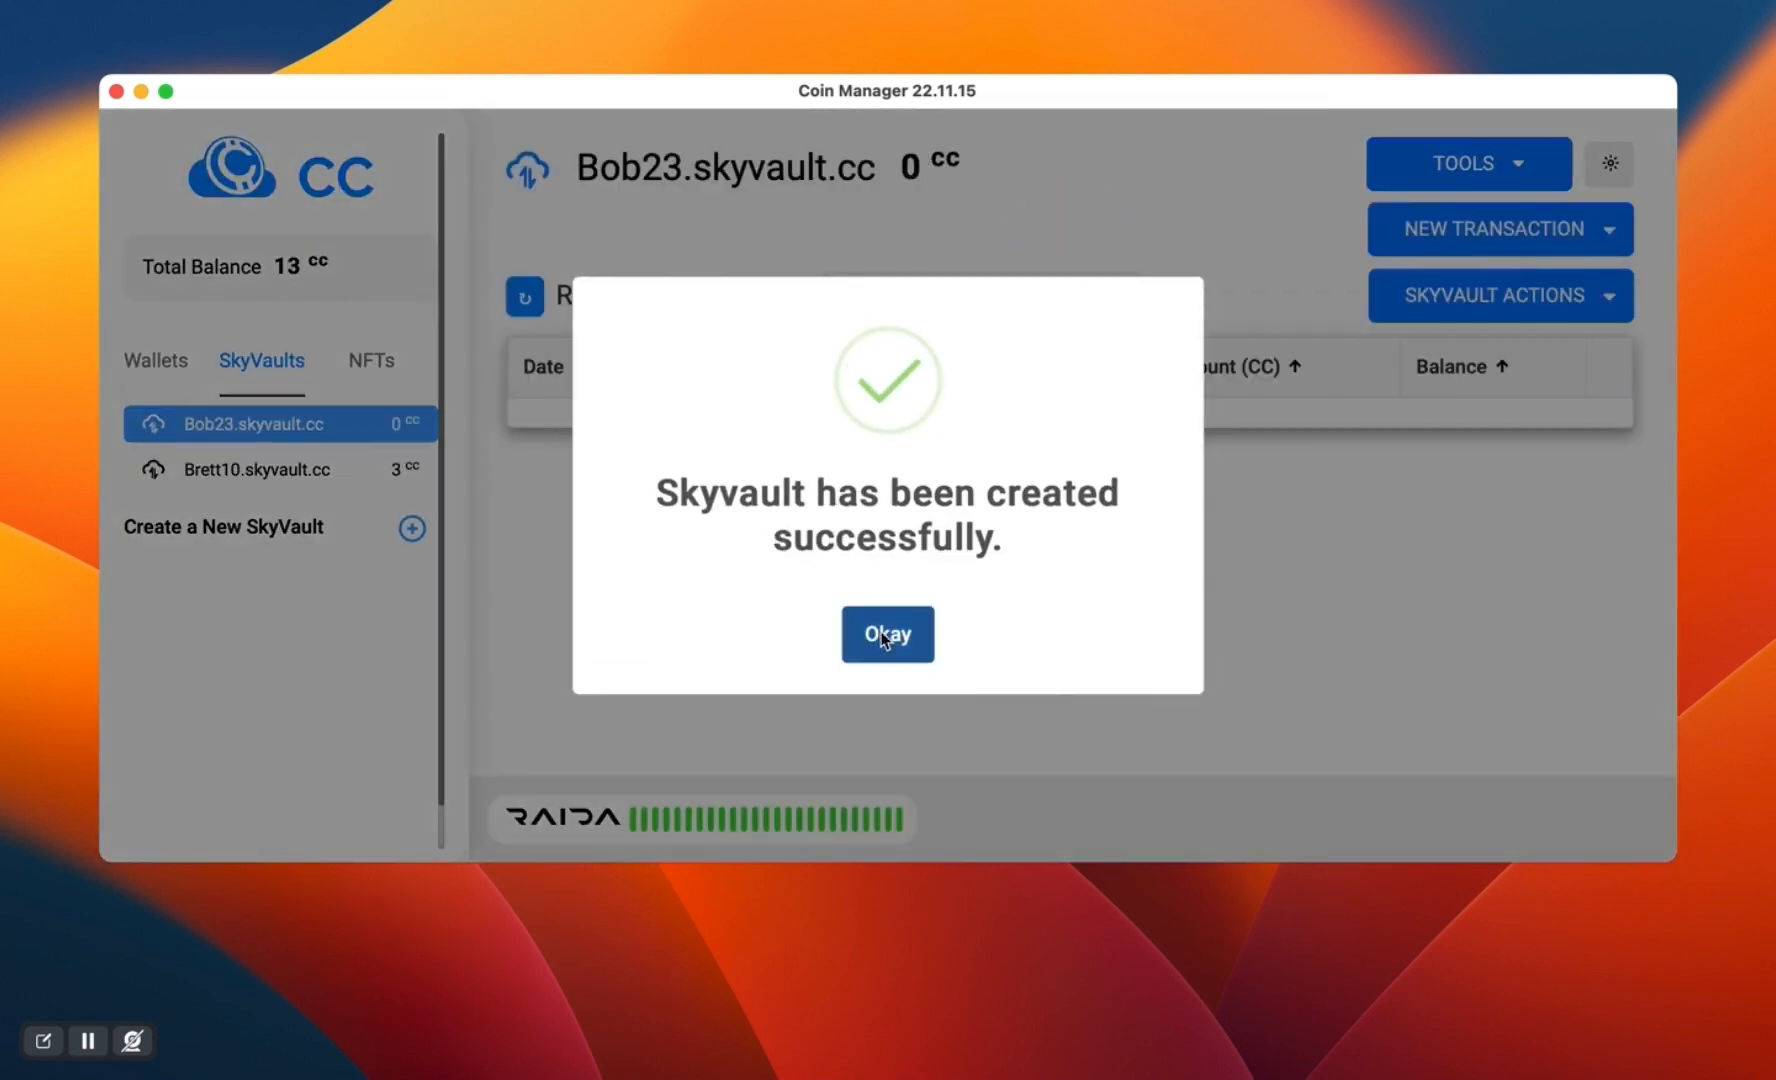
pyautogui.click(885, 636)
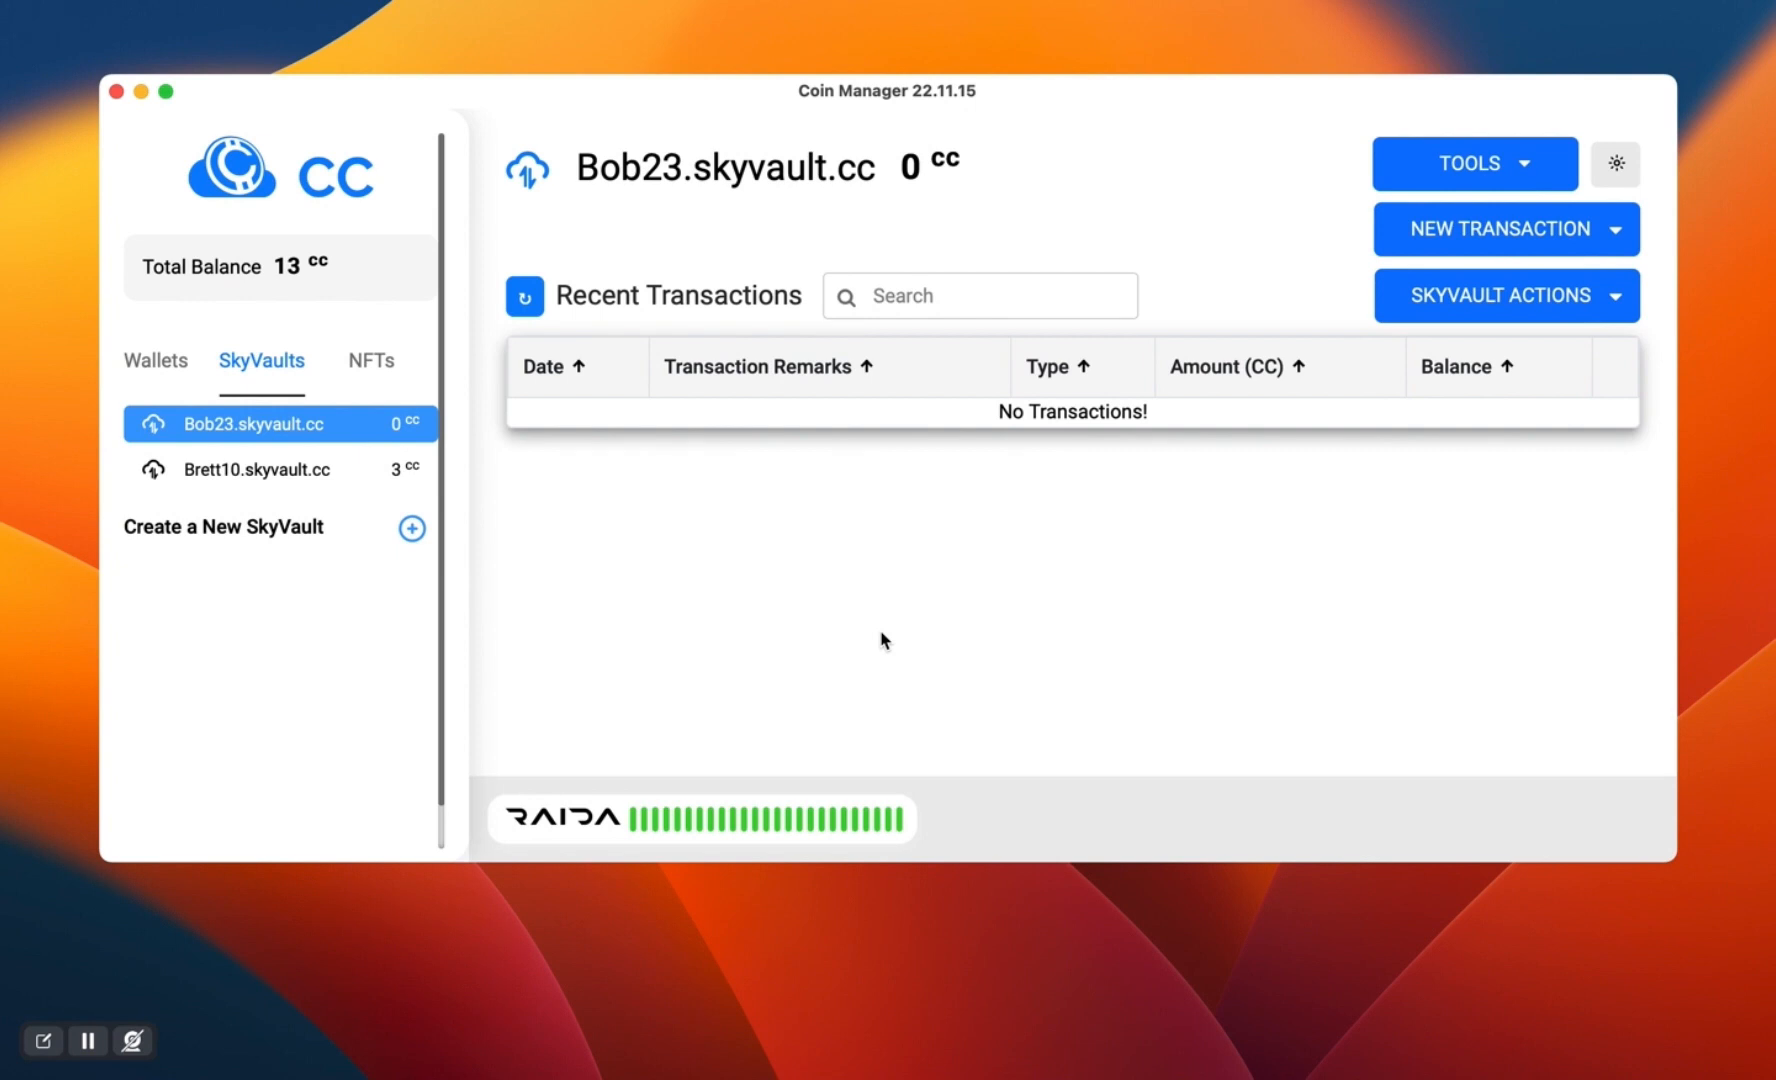
# - Set up a 1 CC transfer from the SkyVault holding 3 CC to another SkyVault user, entering the recipient's full SkyVault address
pyautogui.click(315, 481)
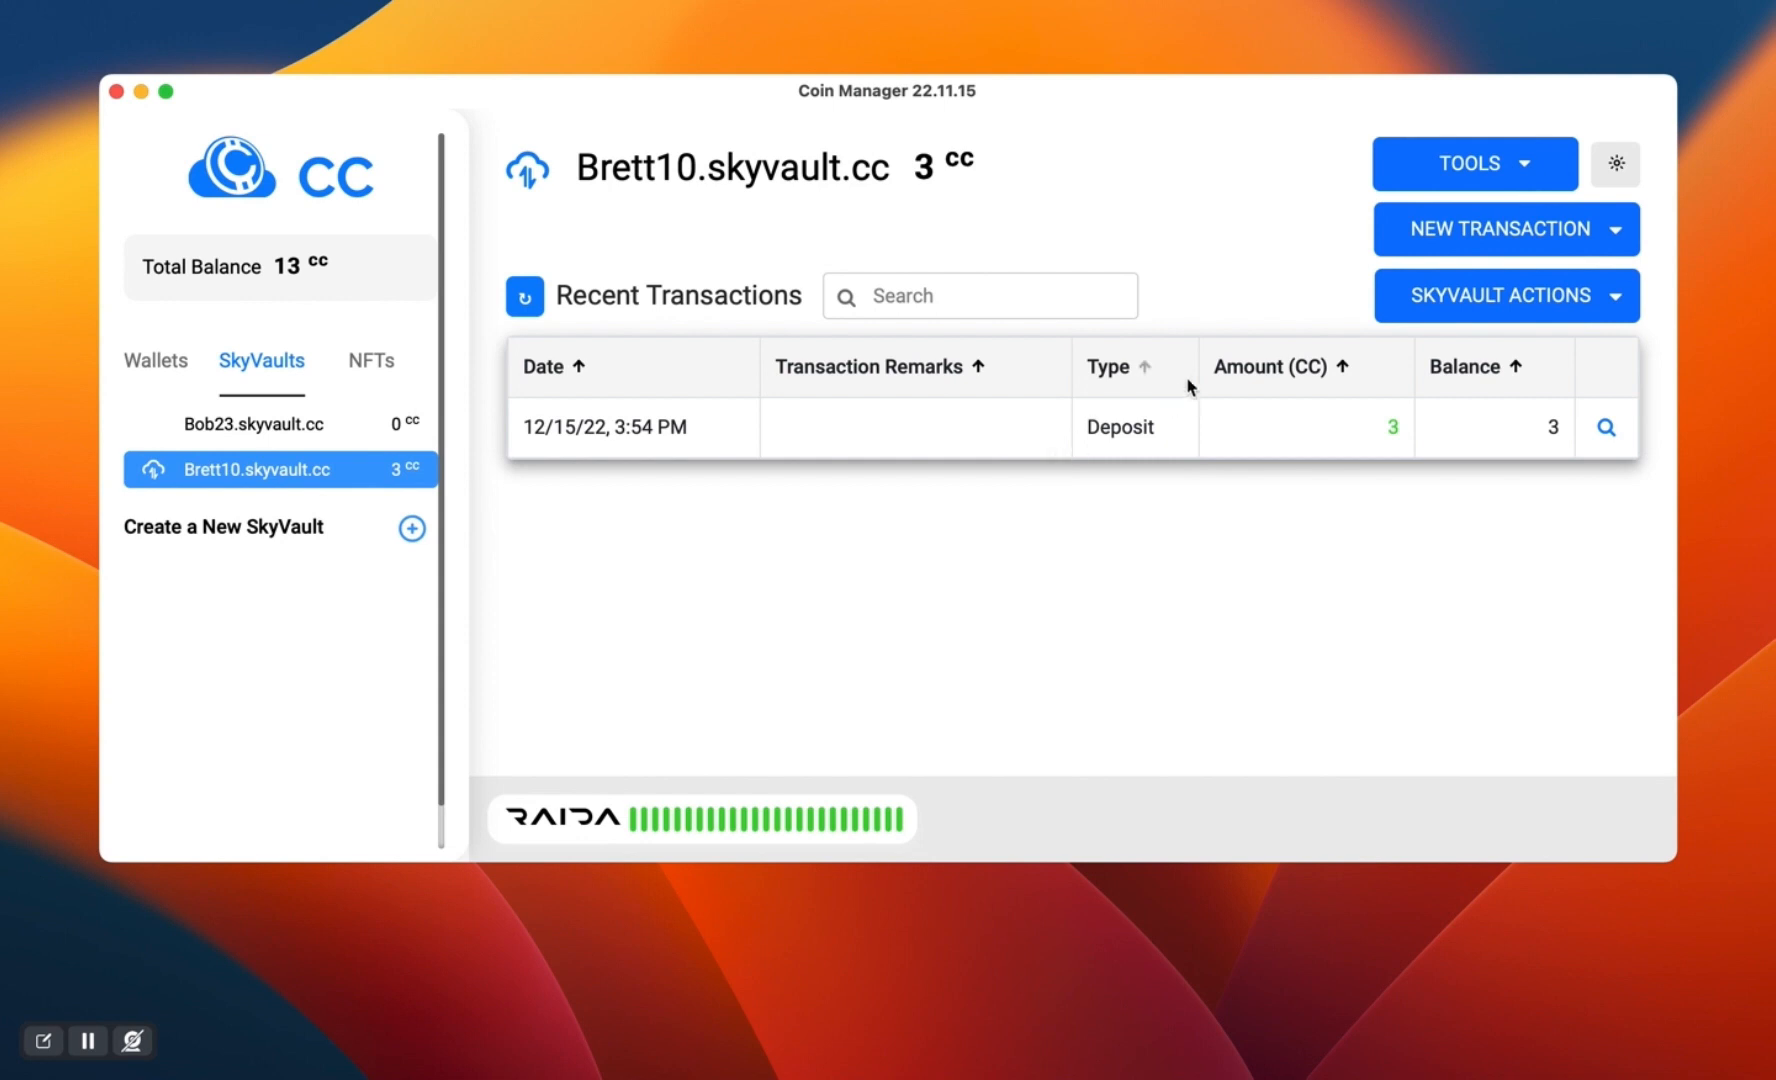
pyautogui.click(1414, 250)
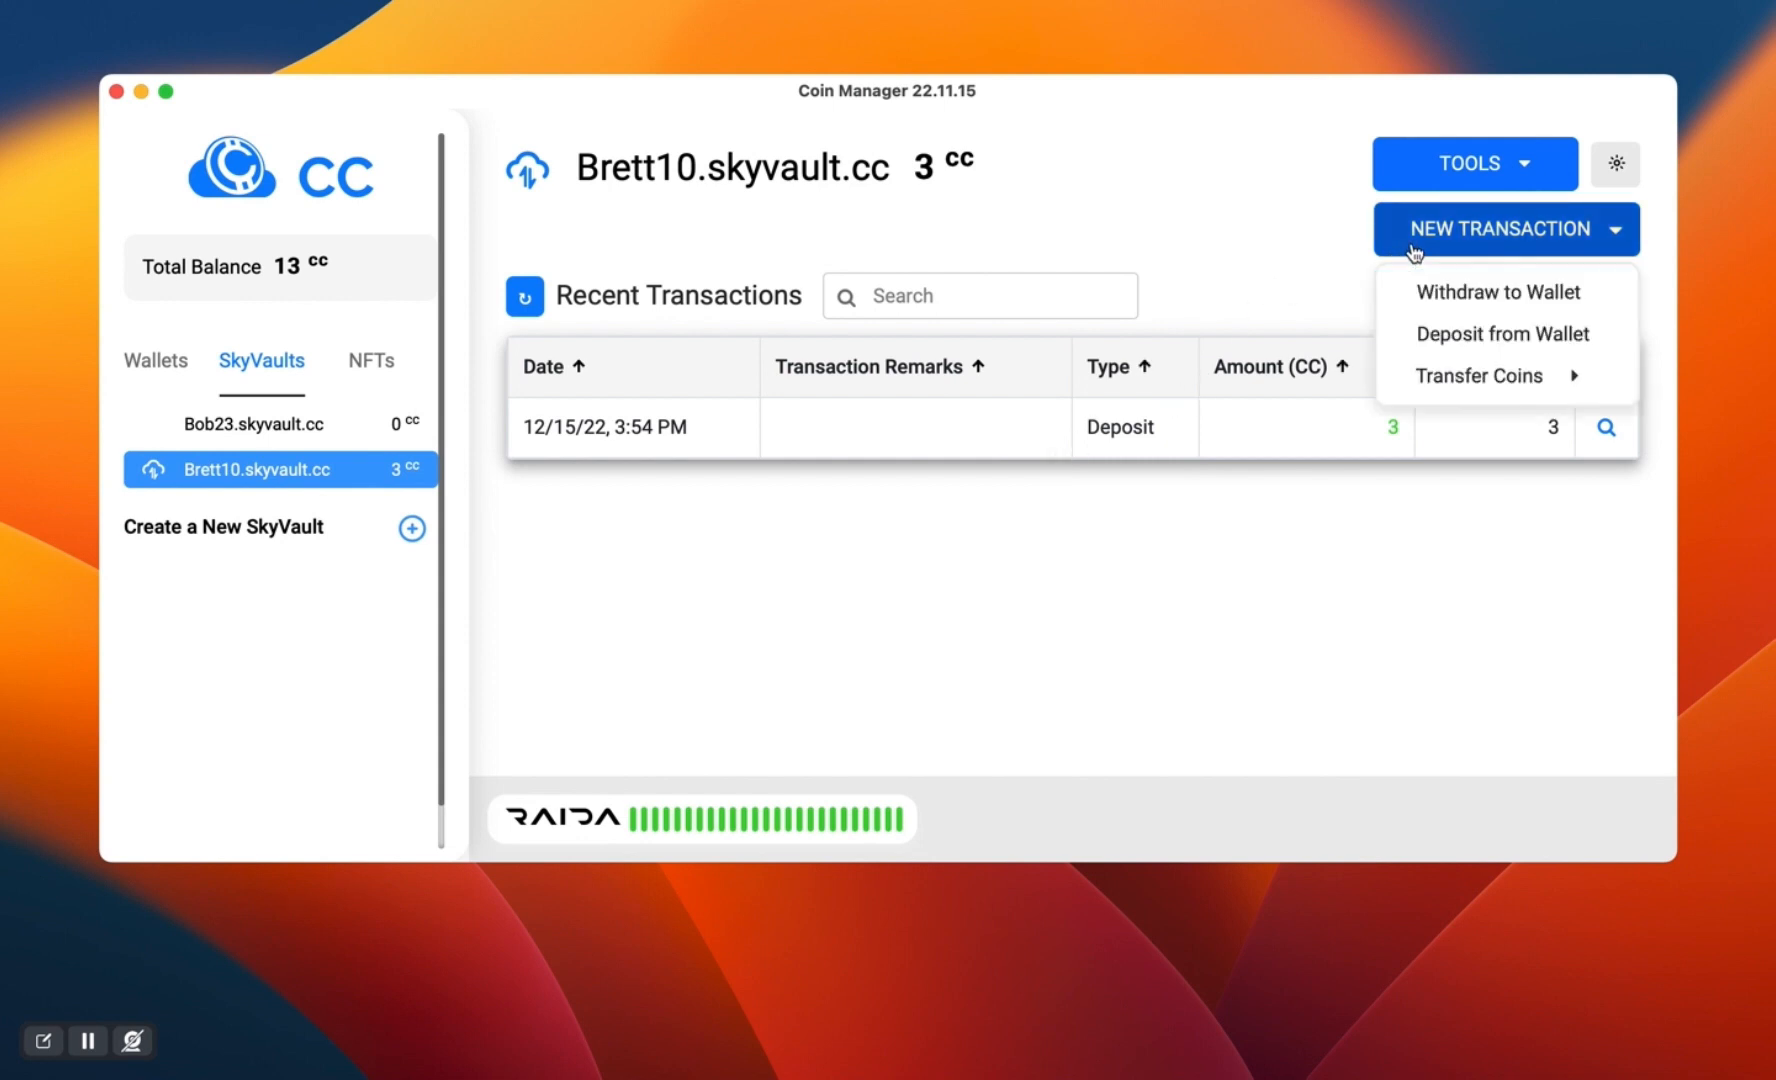
pyautogui.moveTo(1428, 388)
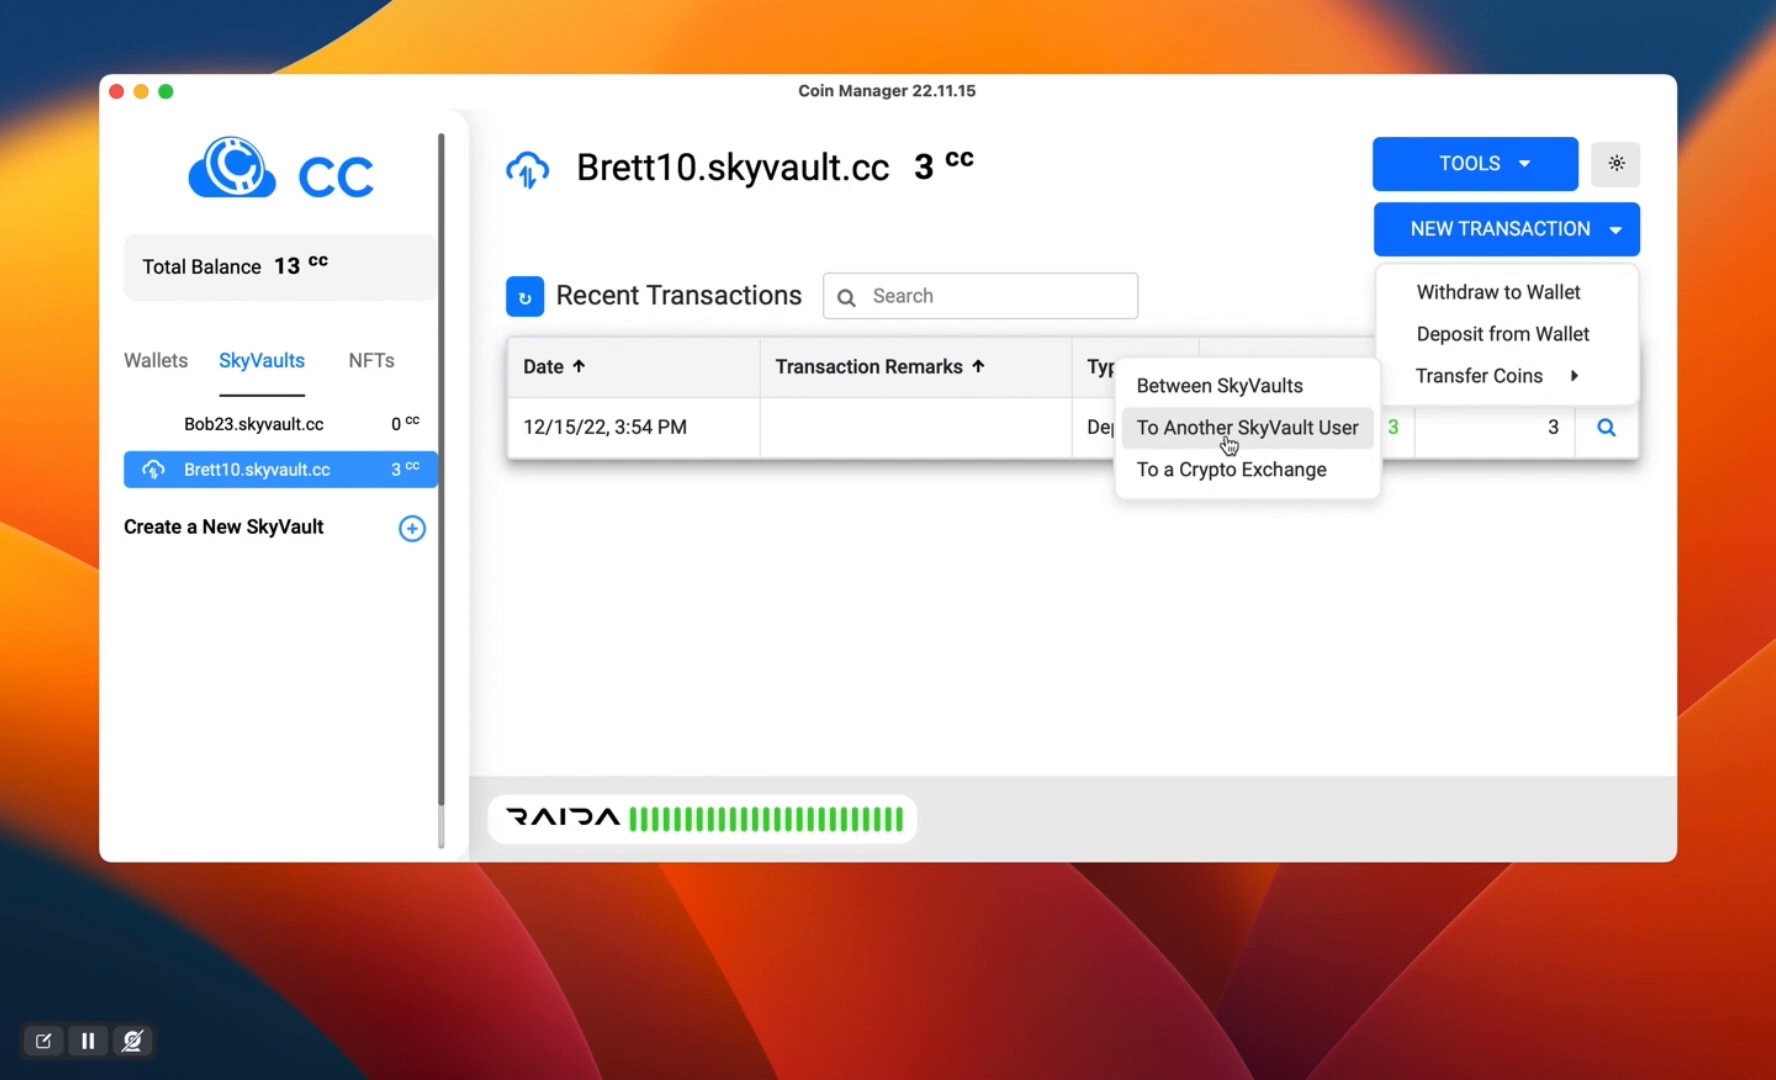
pyautogui.click(1228, 440)
pyautogui.click(640, 362)
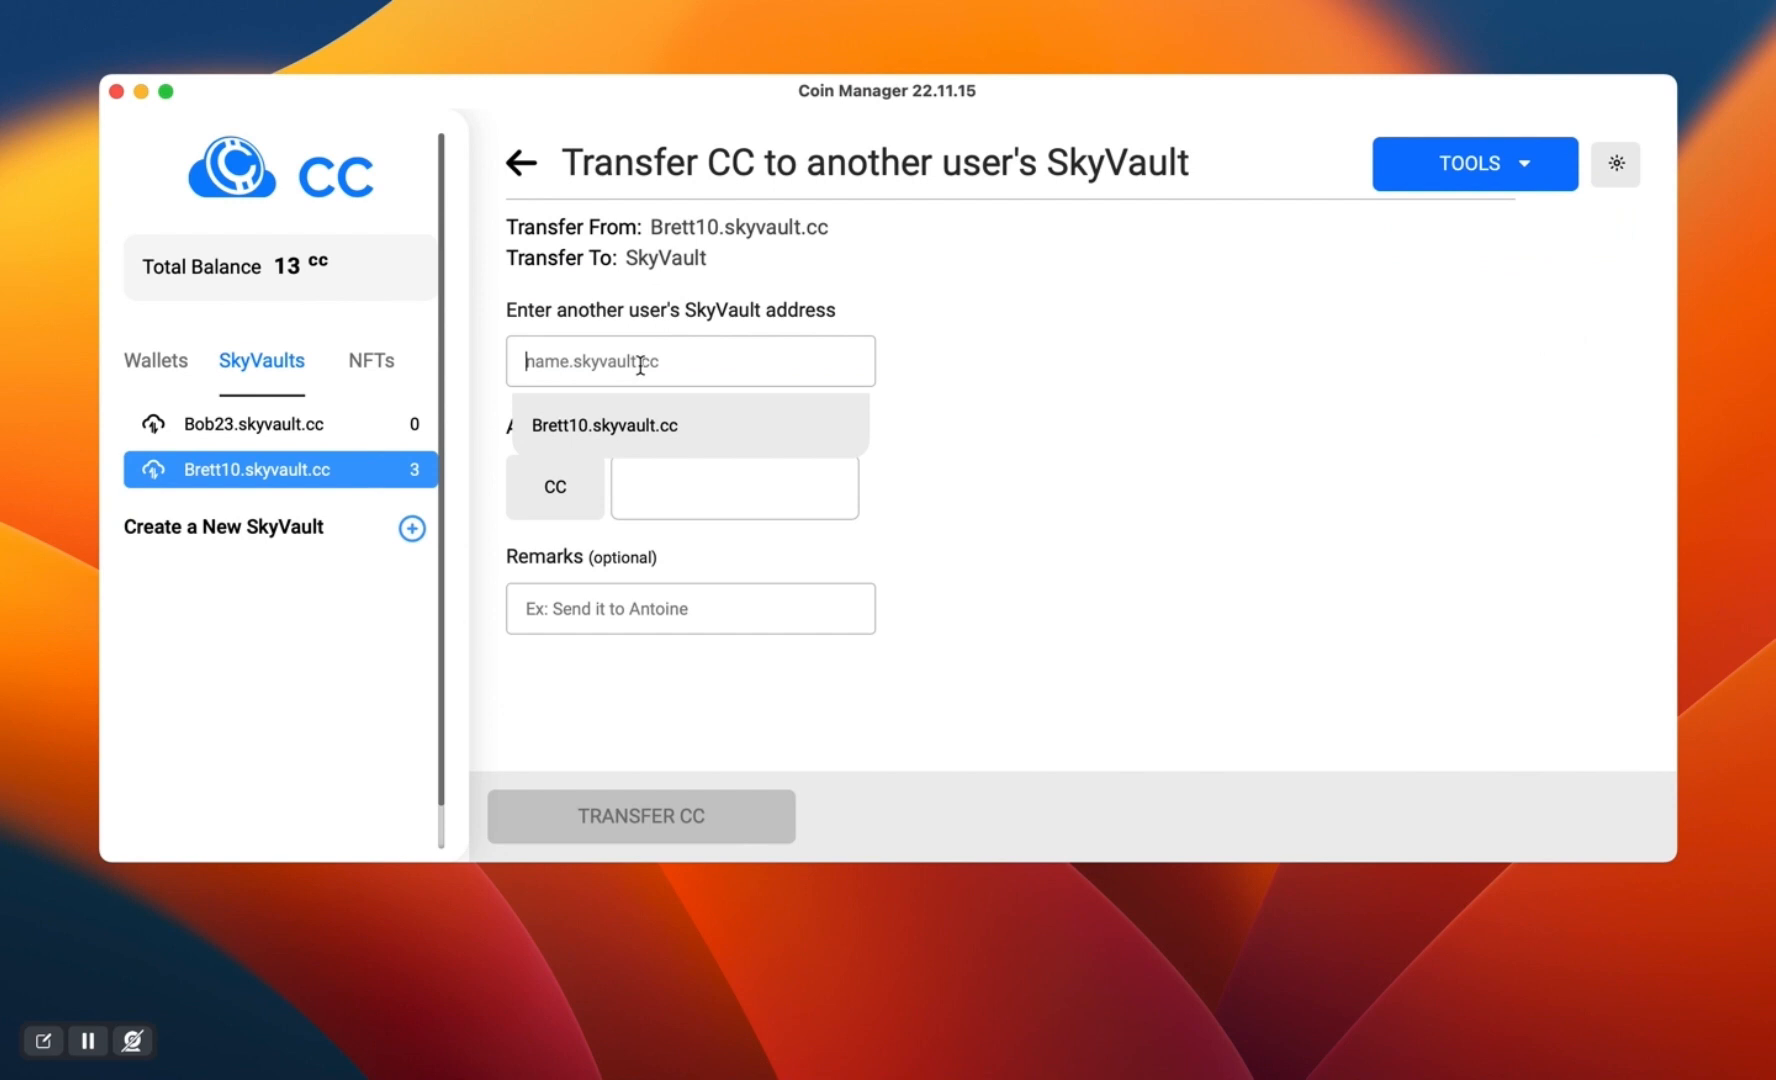
pyautogui.write('robby')
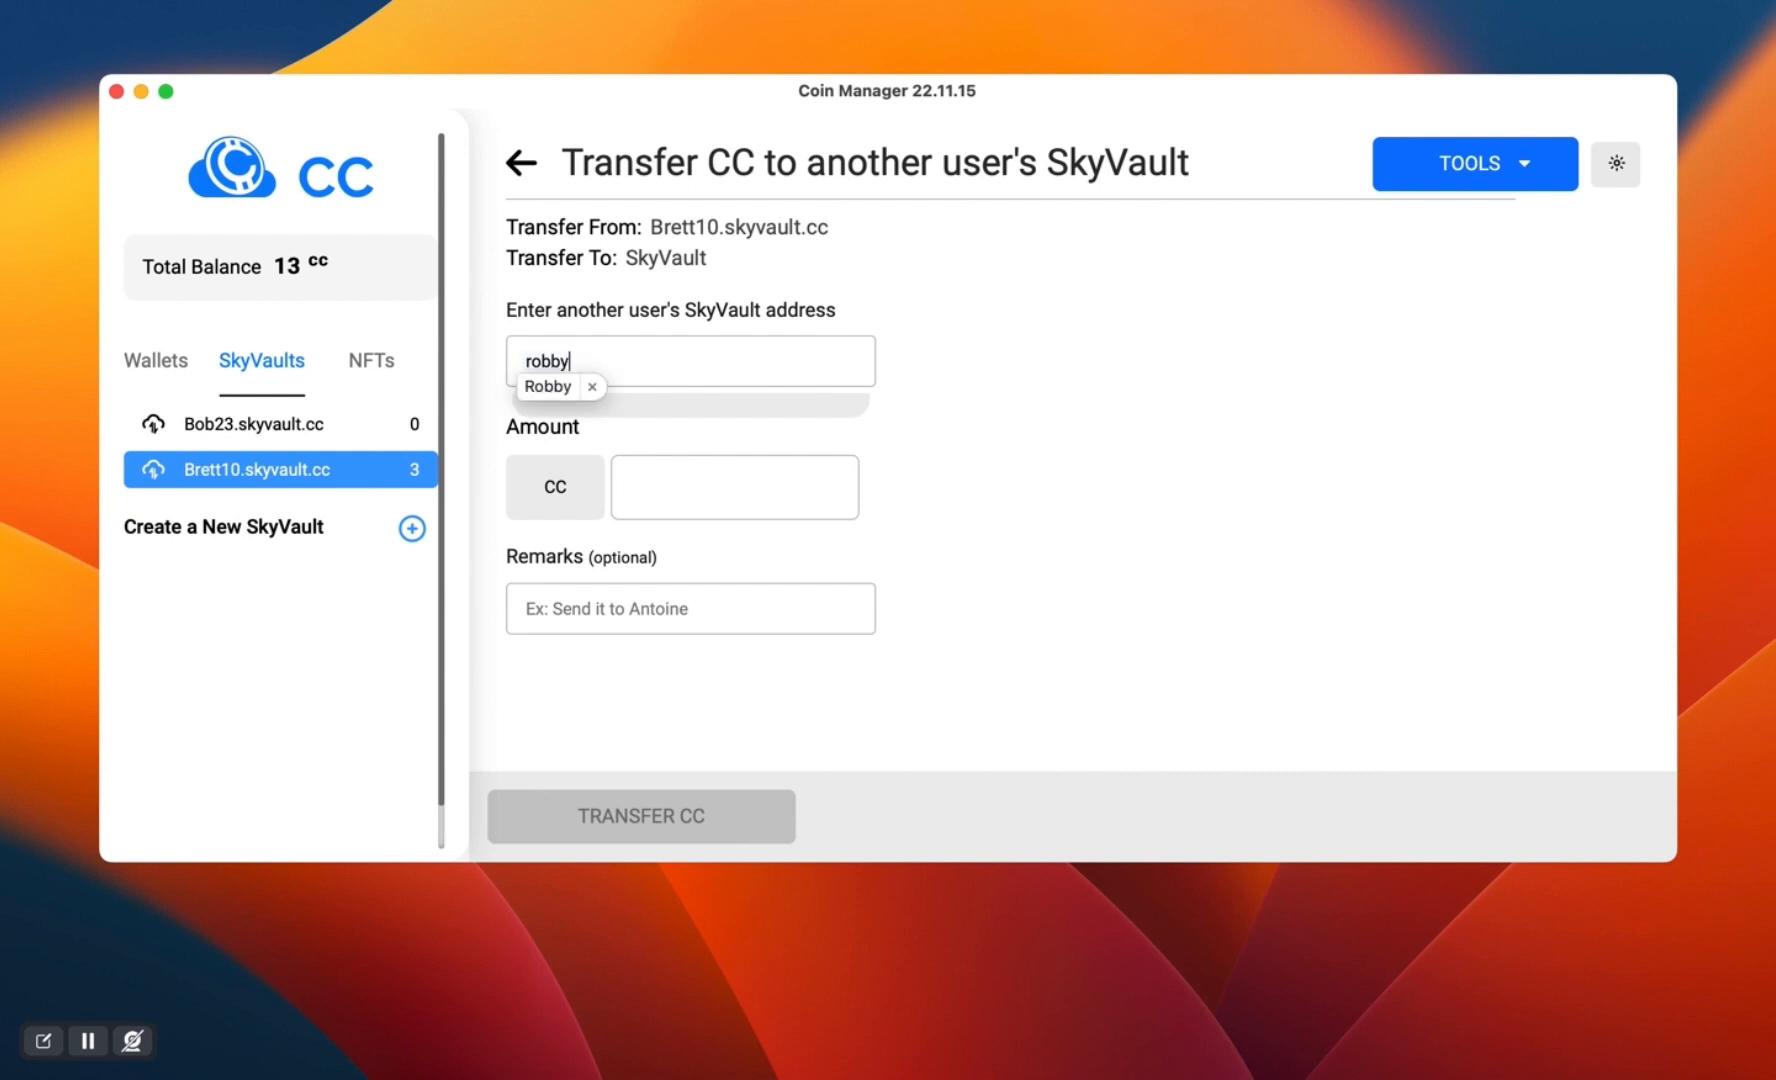
pyautogui.write('.skyvault.cc')
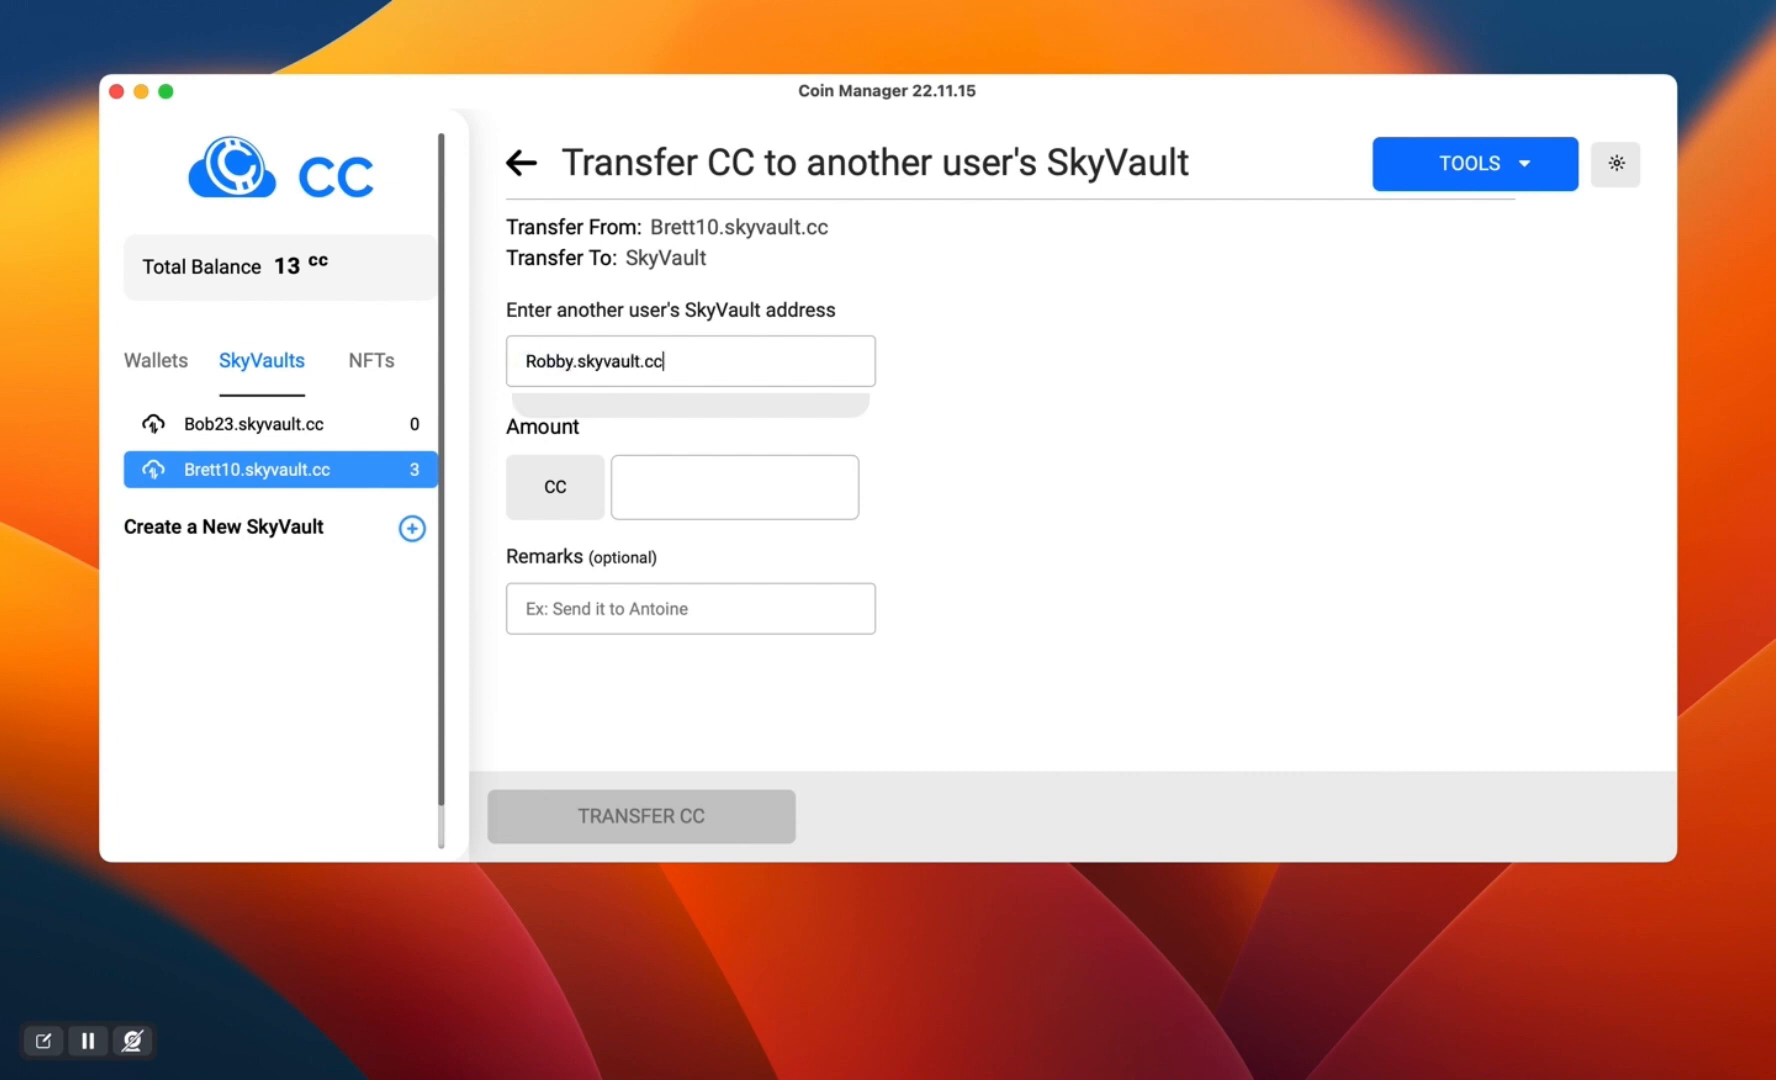
pyautogui.click(664, 477)
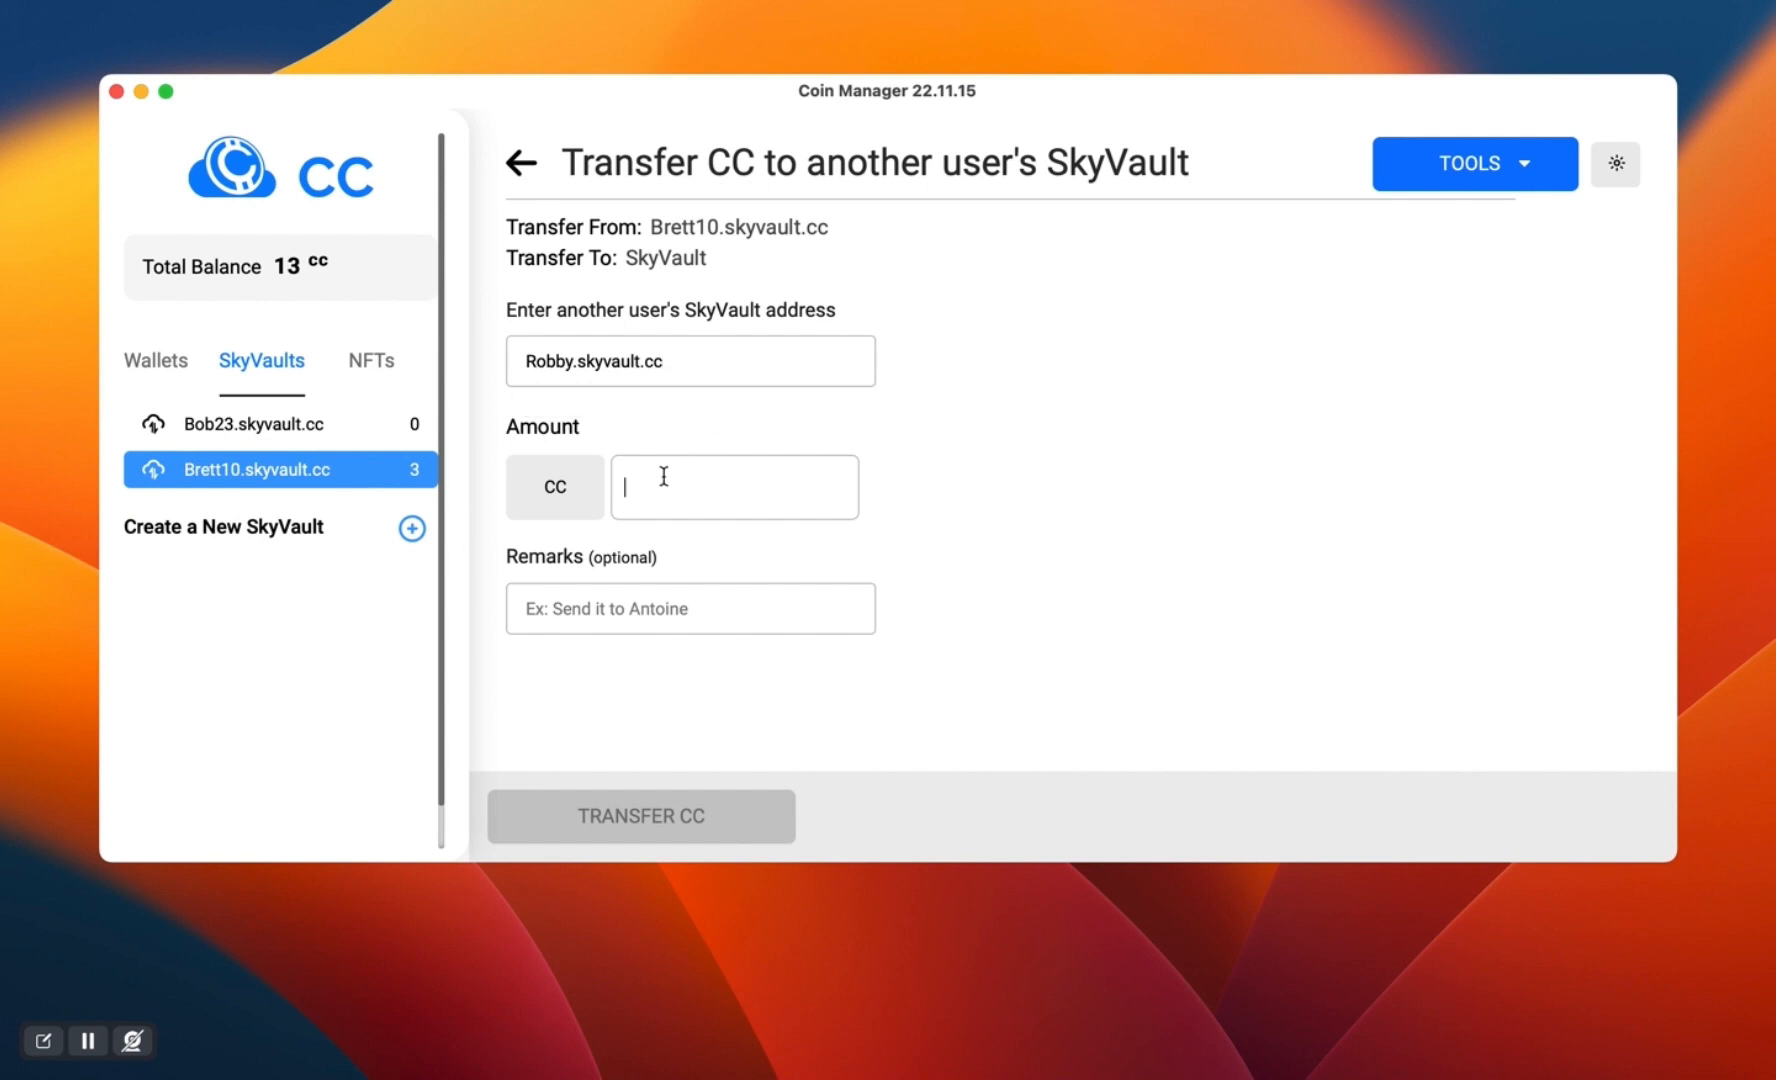
pyautogui.write('1')
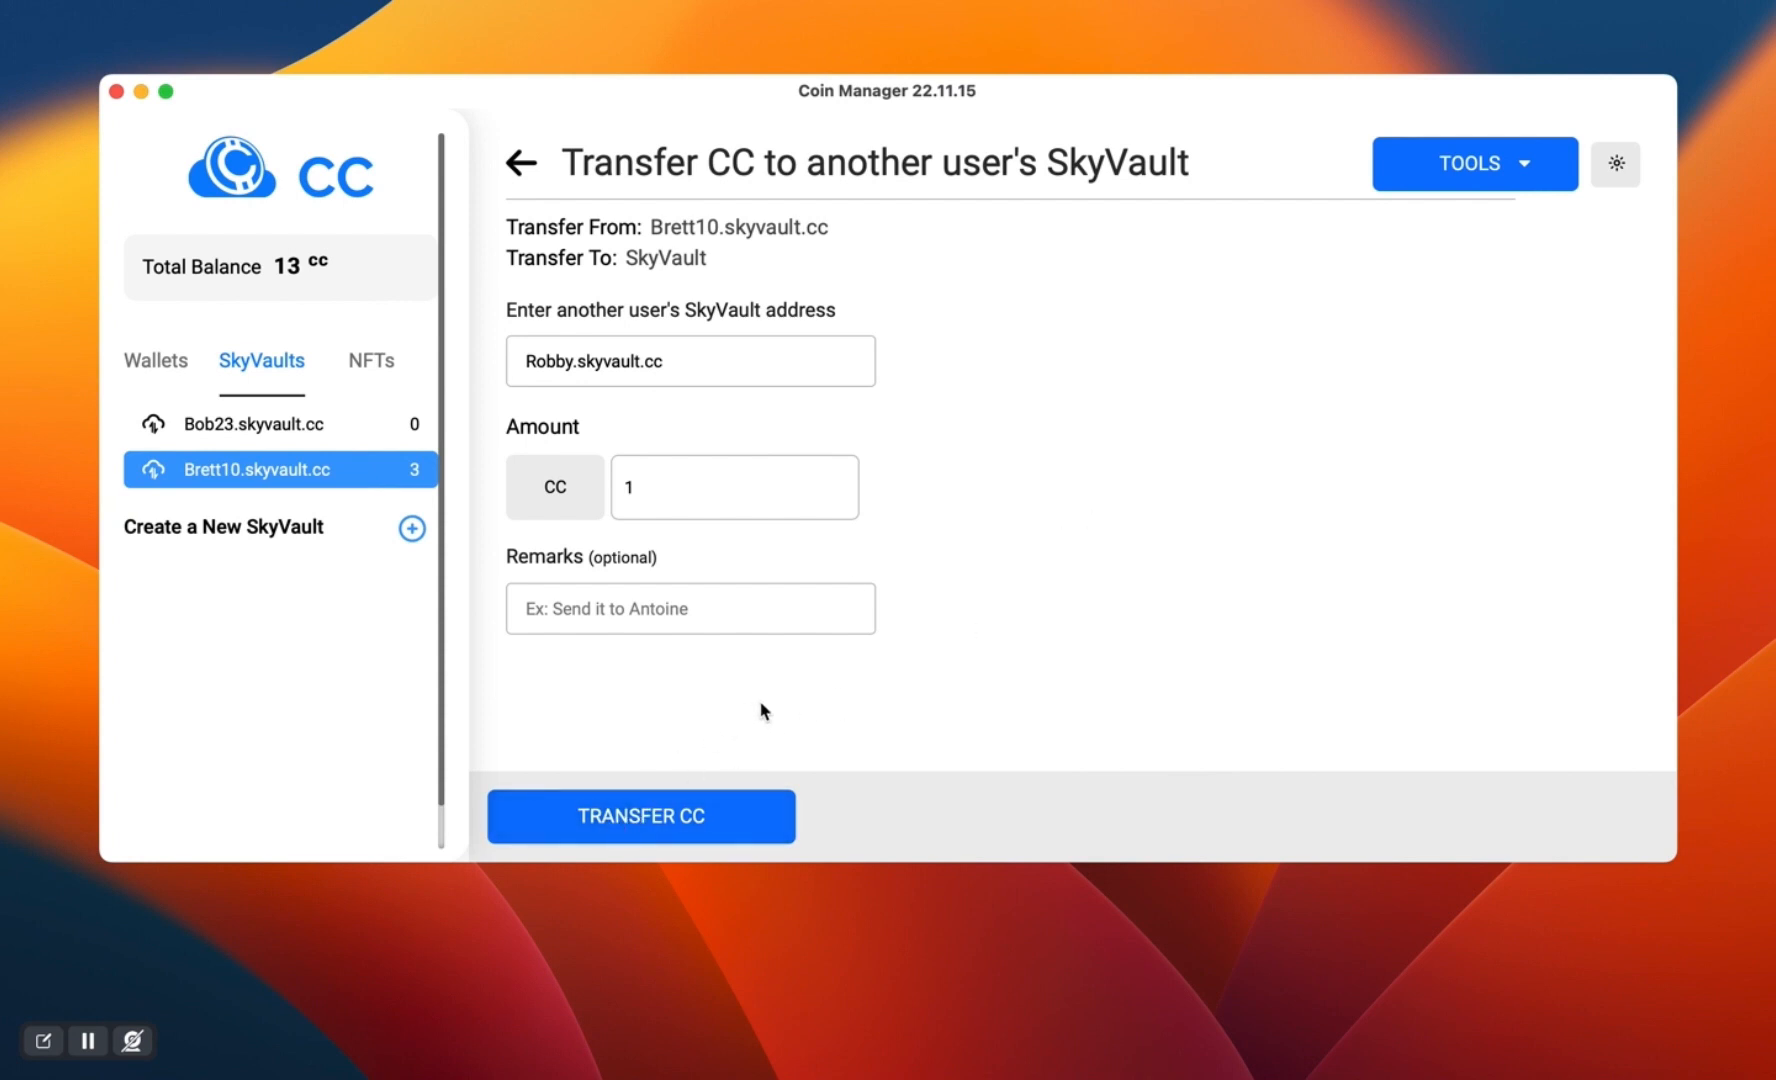
# - Replace the recipient address with the full address of the newly created, empty SkyVault
pyautogui.tripleClick(692, 365)
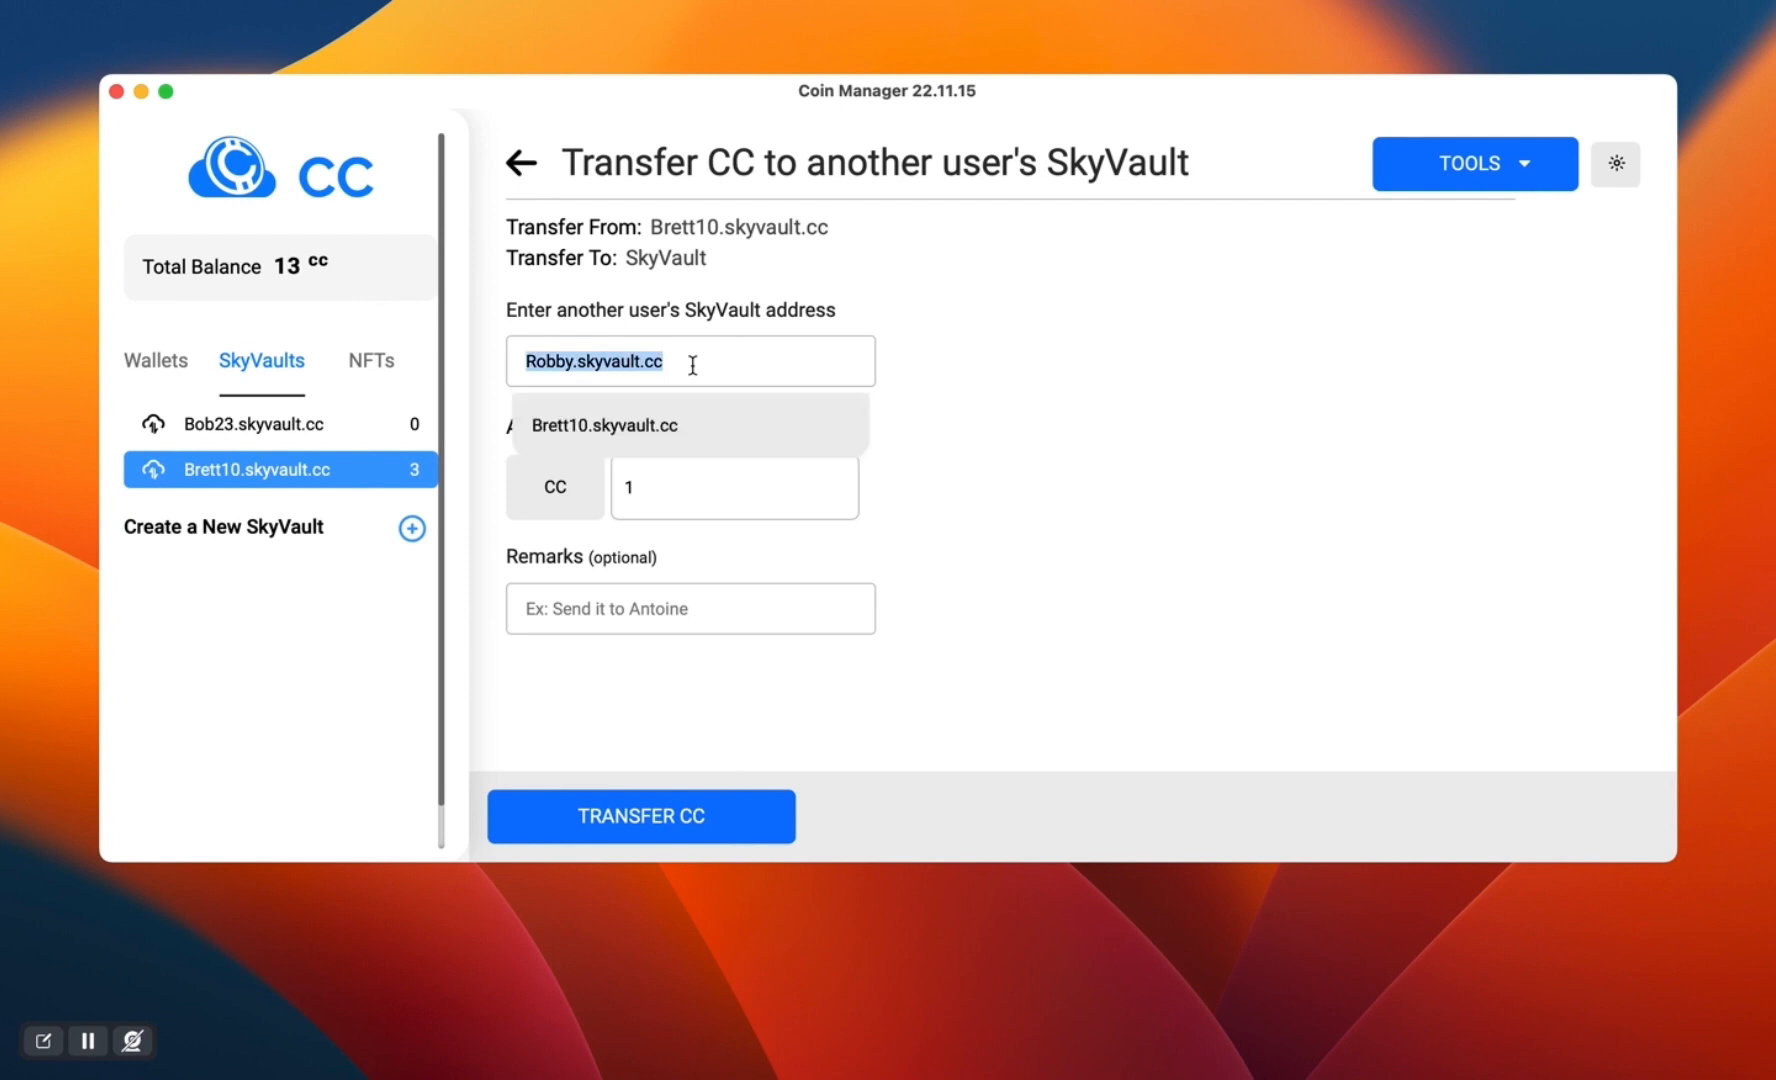
pyautogui.write('bob2')
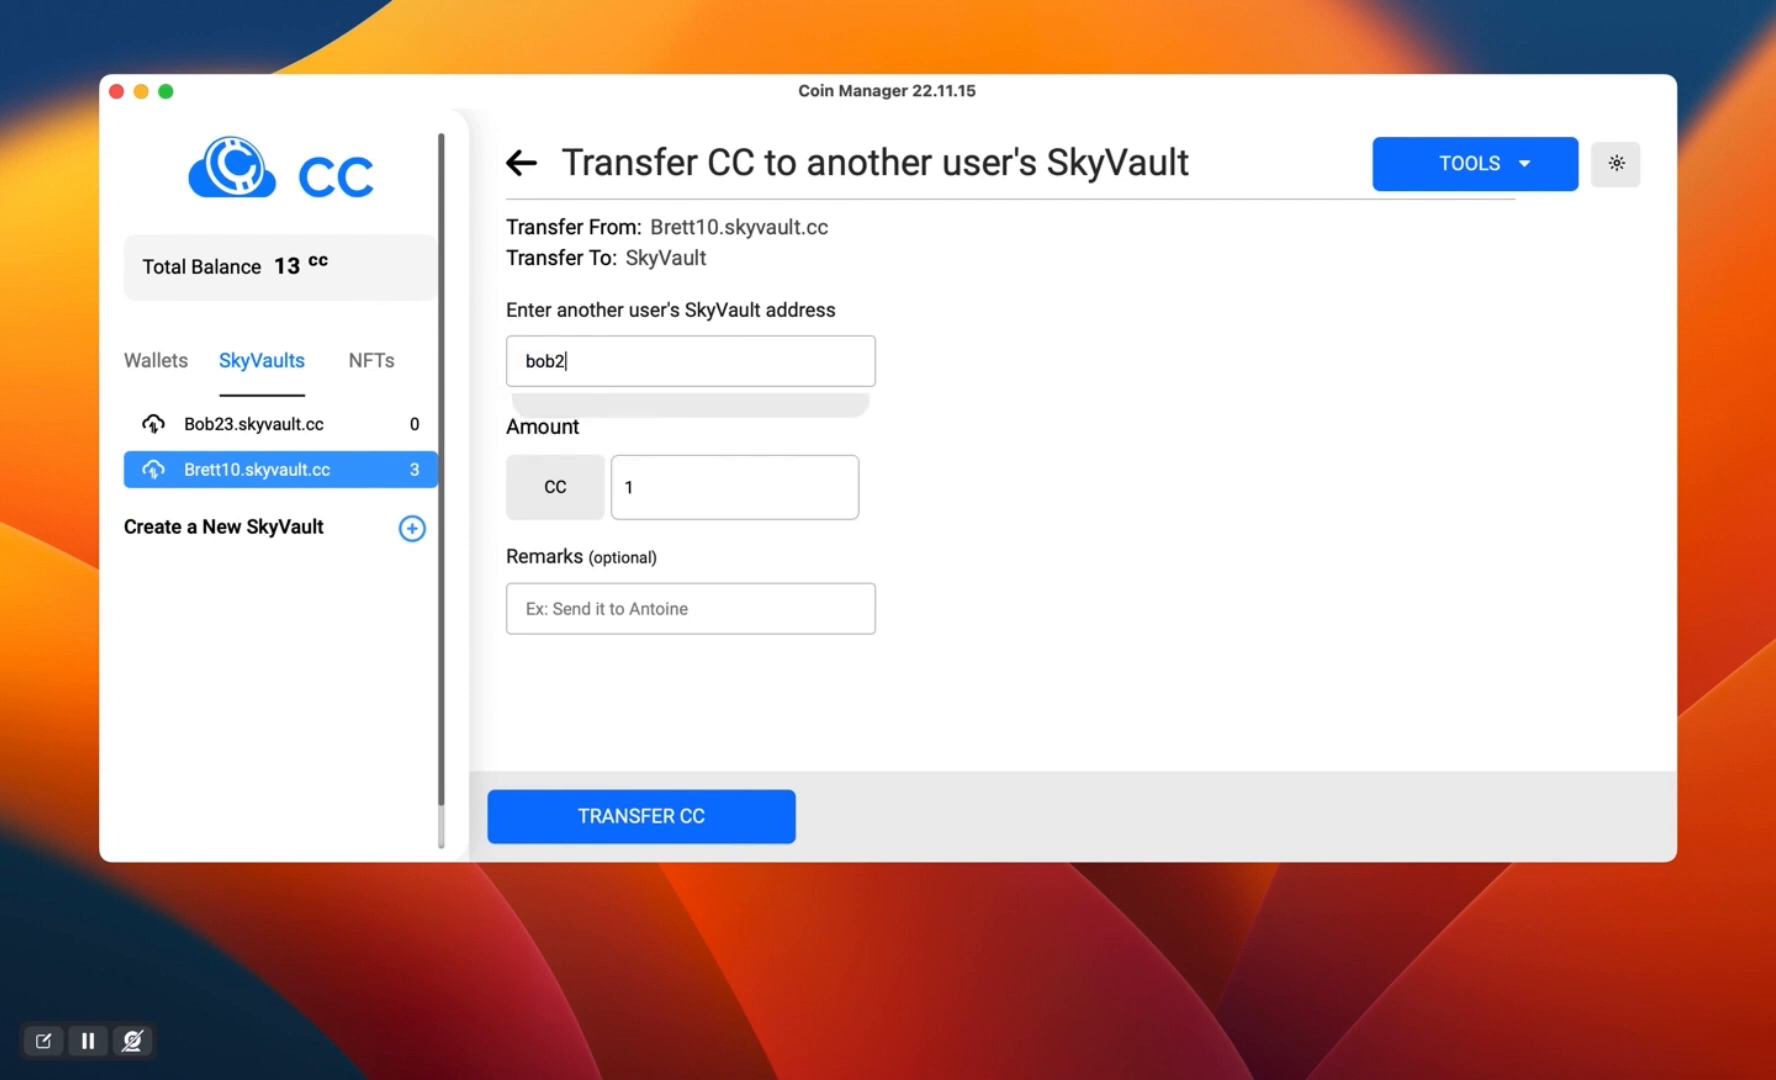
pyautogui.write('3.skyvault.cc')
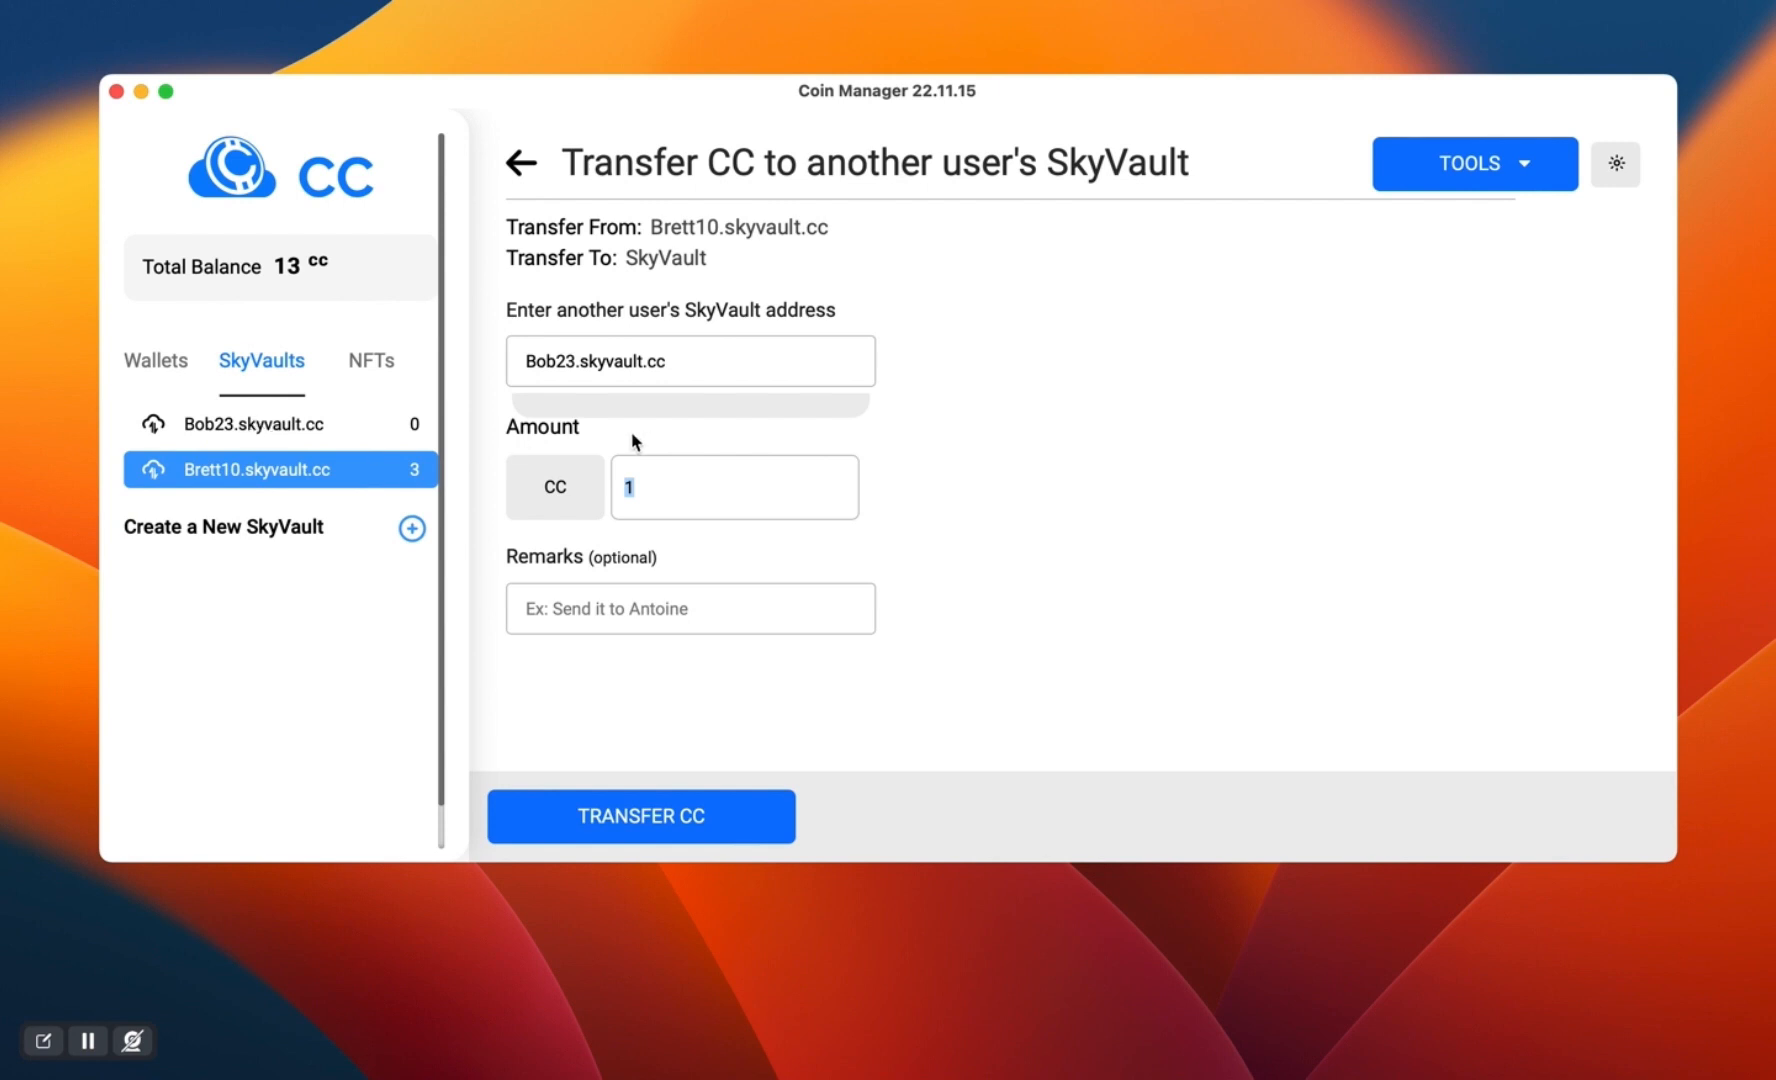
# - Transfer the 1 CC without a remark and open the receiving SkyVault's transactions
pyautogui.click(666, 468)
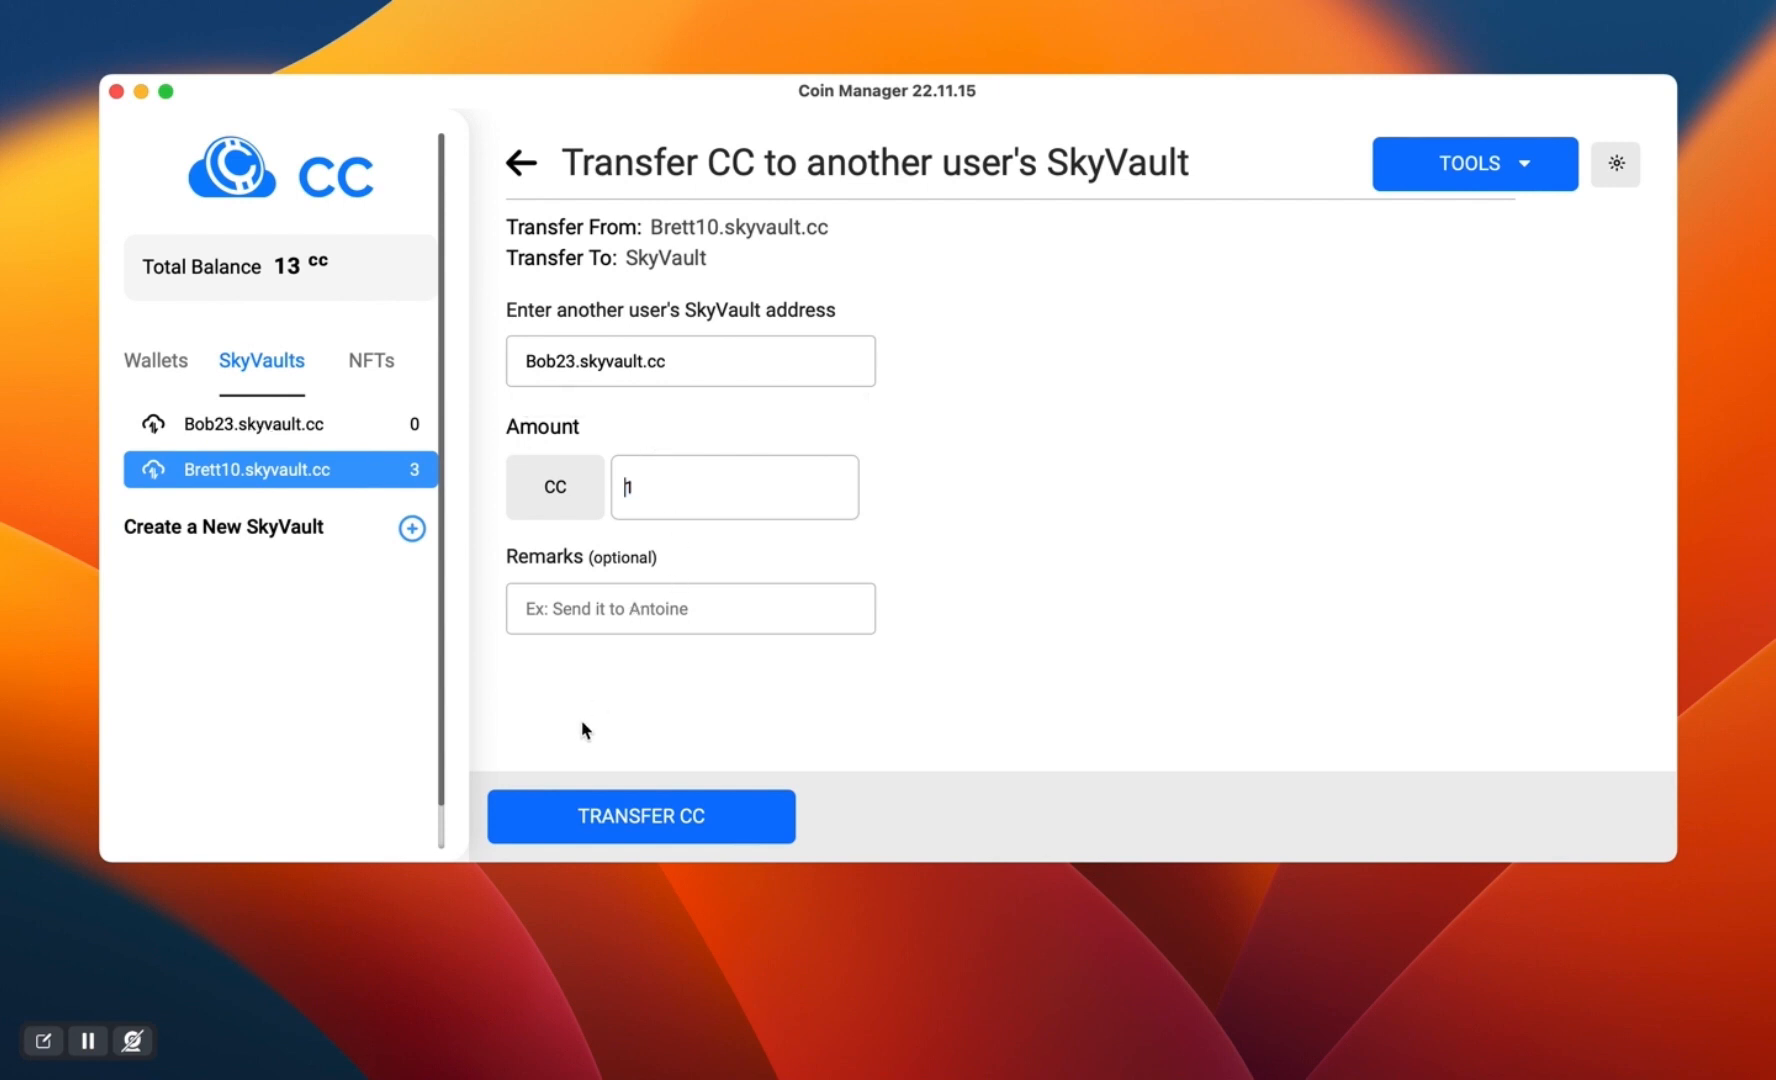
pyautogui.click(575, 815)
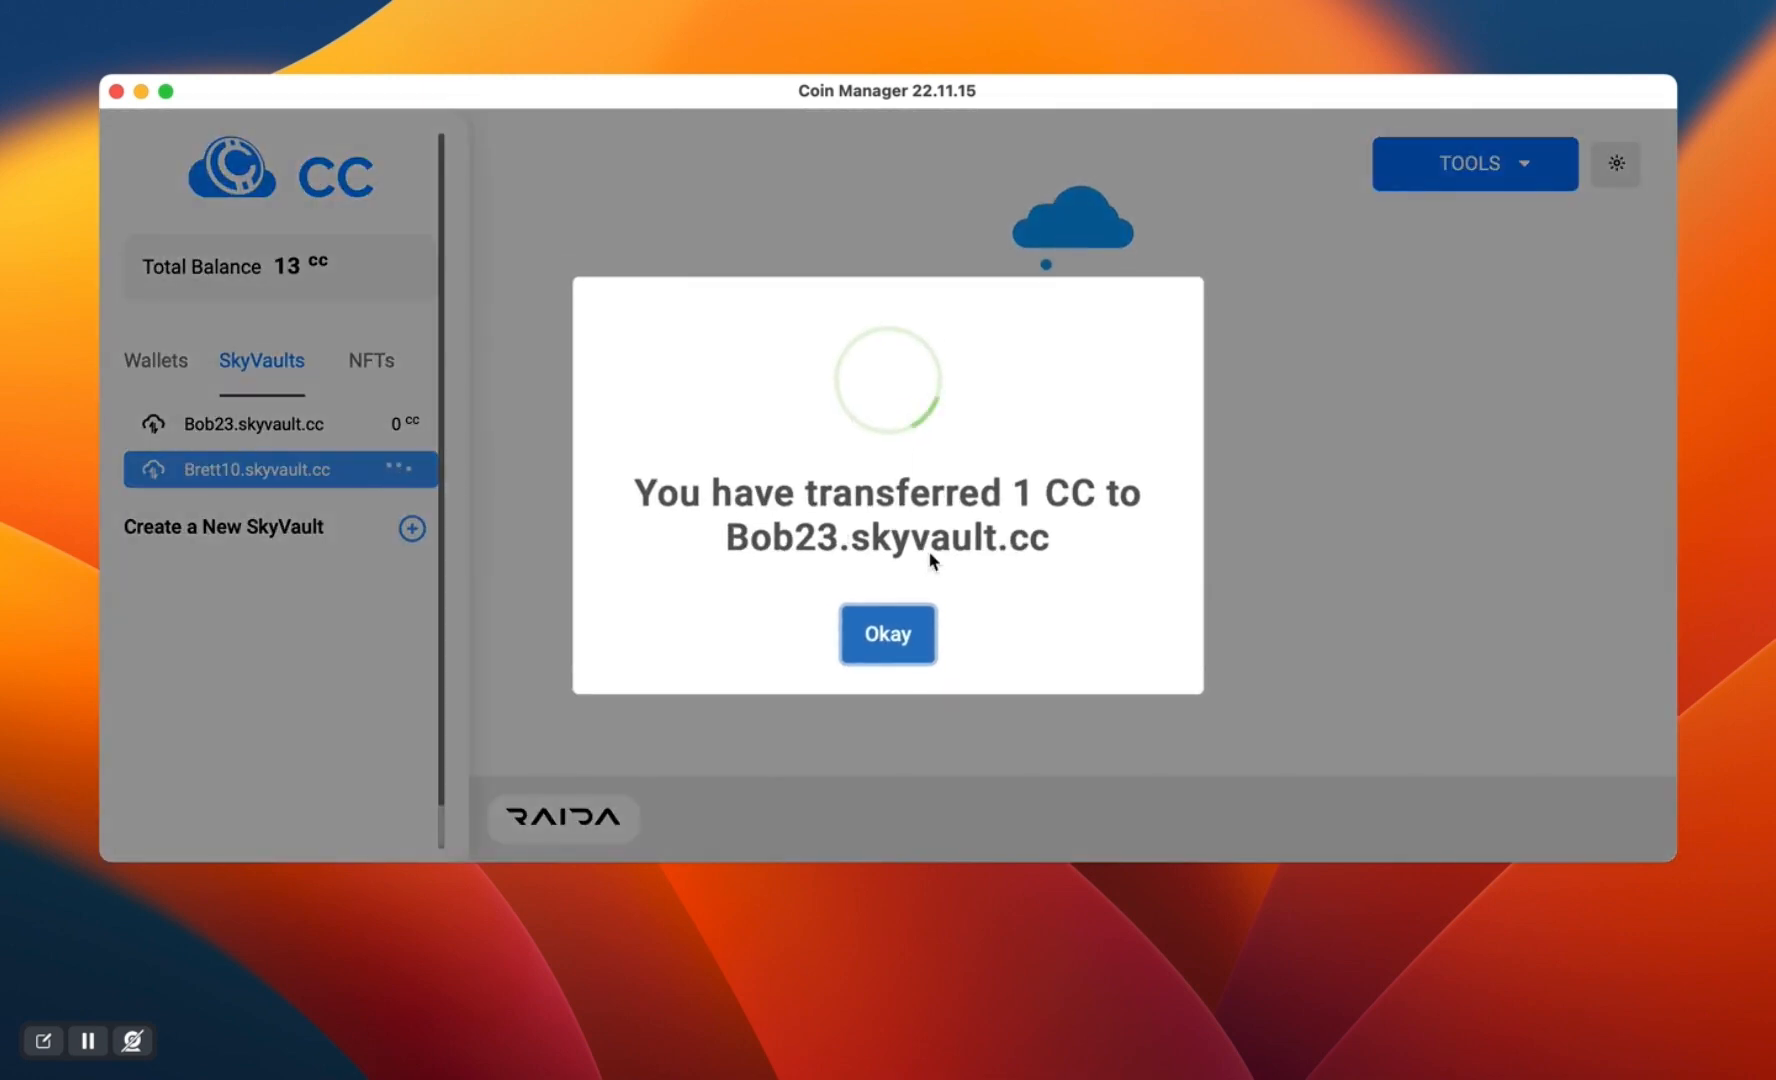
pyautogui.click(889, 630)
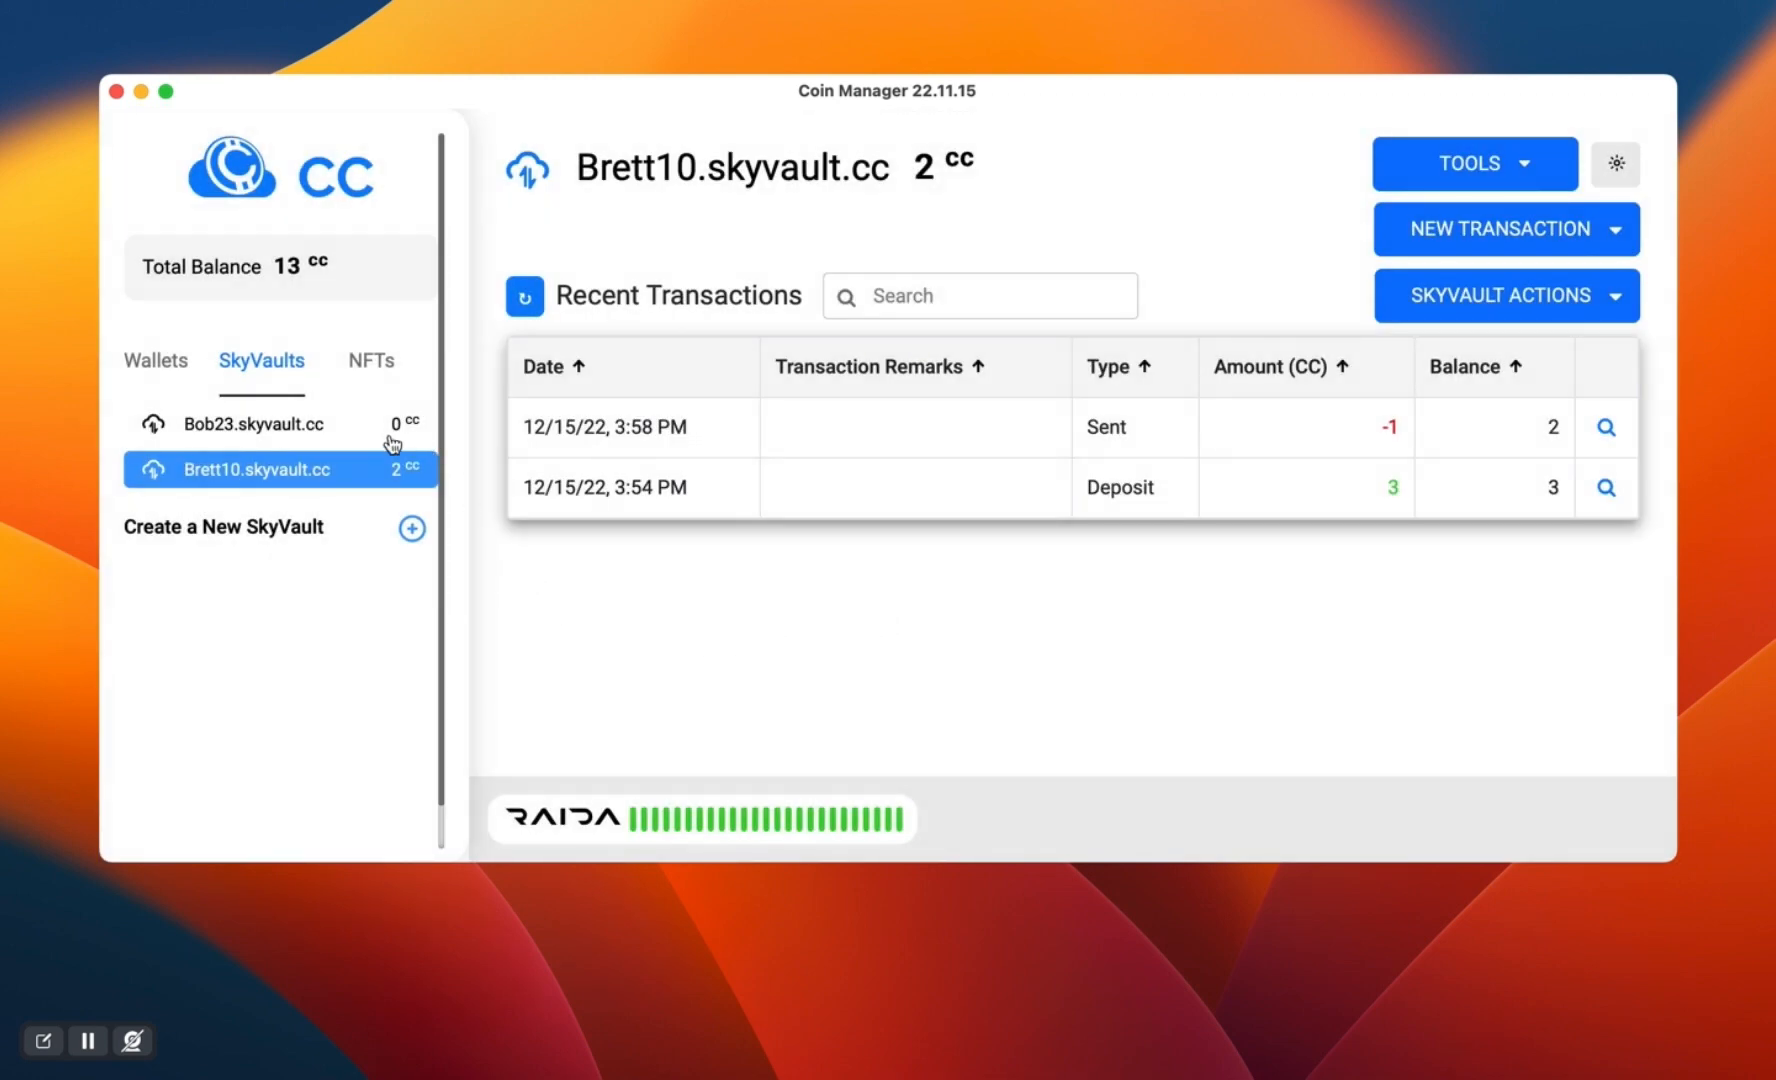
pyautogui.click(292, 430)
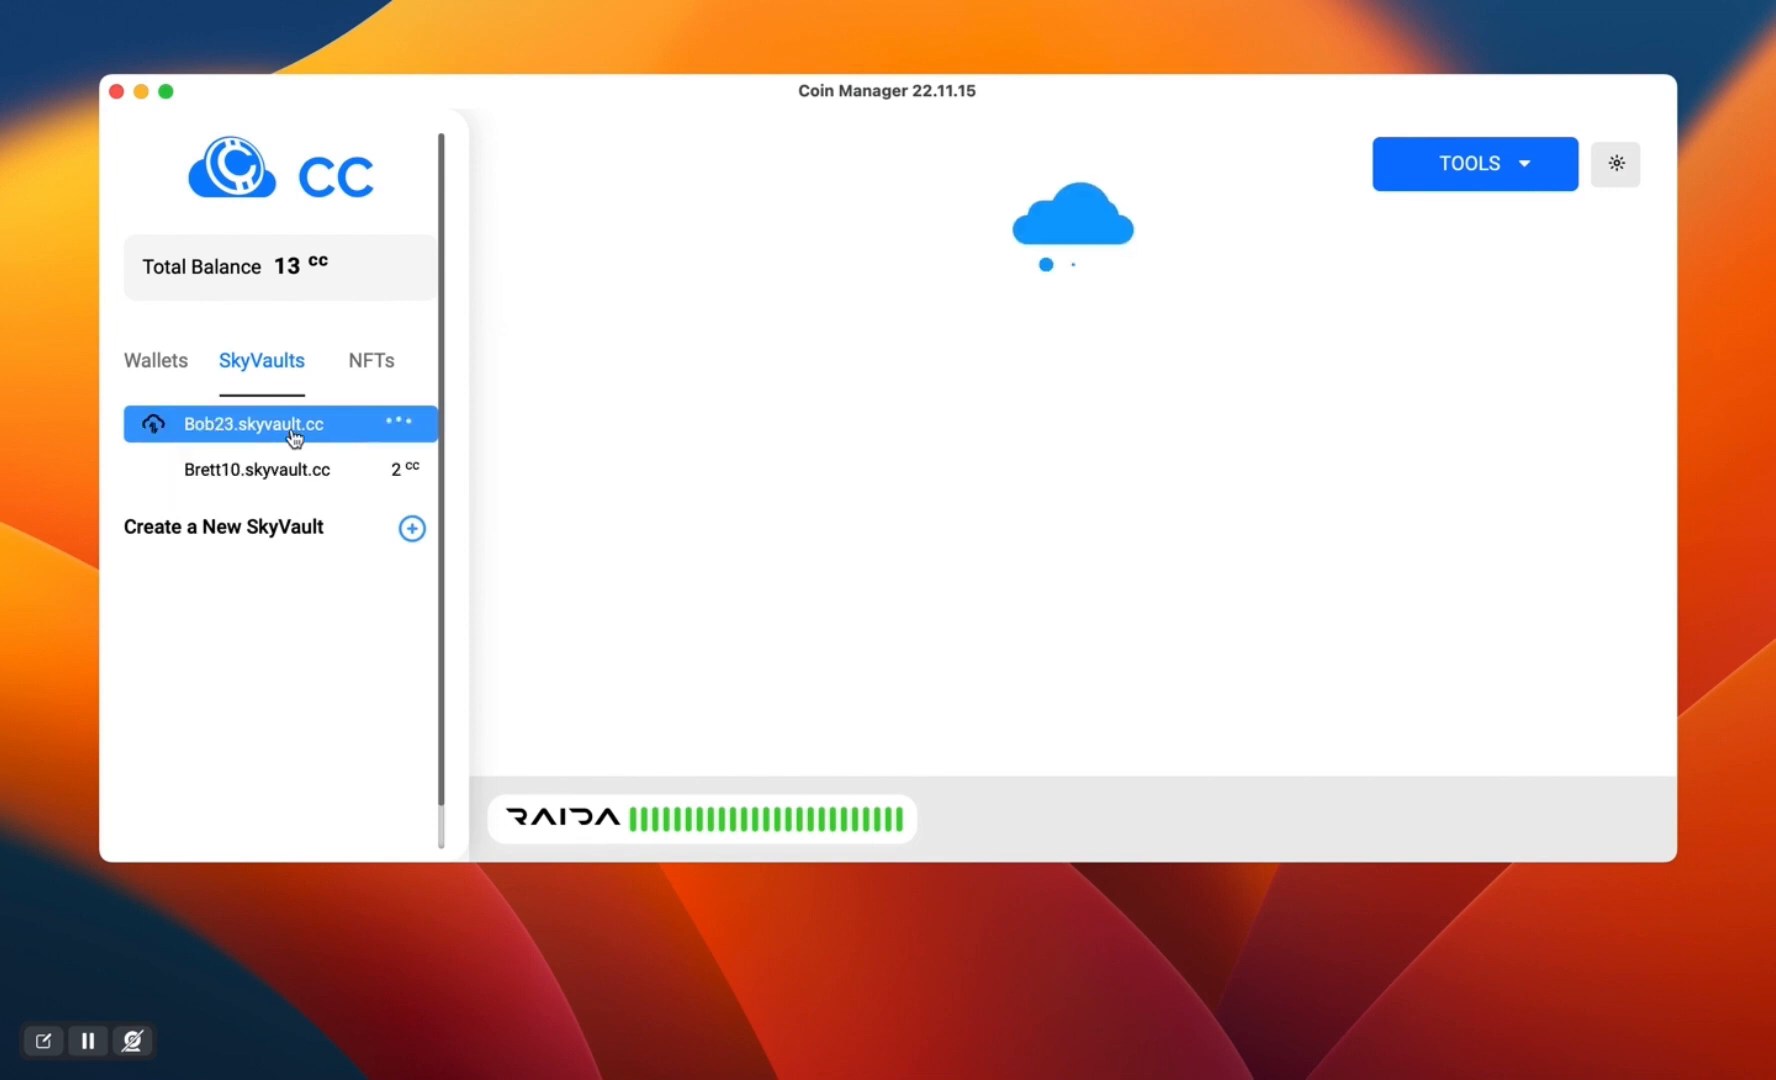